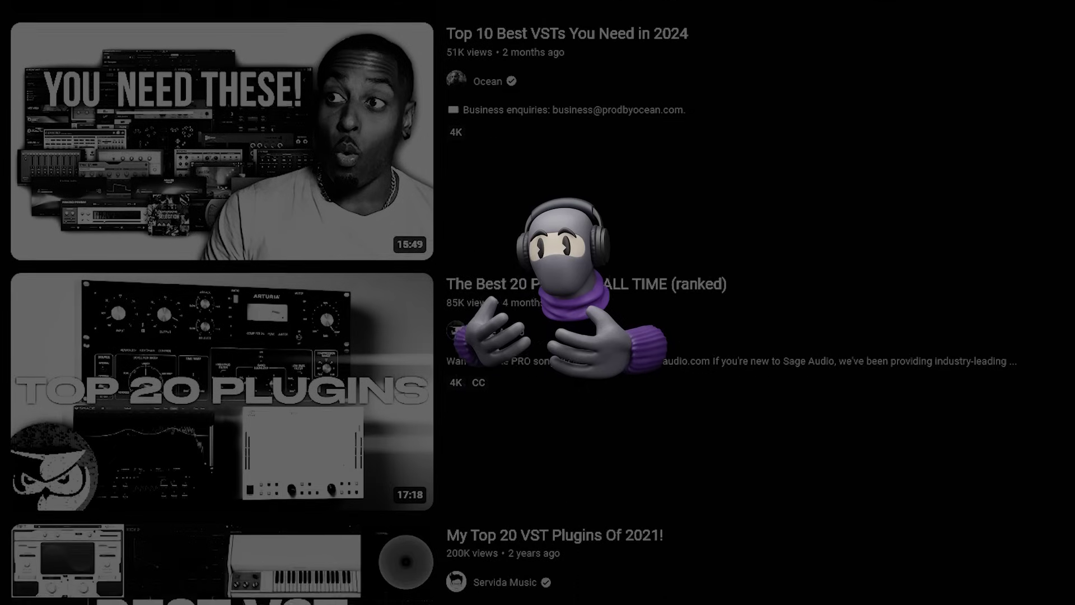
{"action": "scroll", "coordinate": [537, 302], "scroll_direction": "down", "scroll_amount": 15}
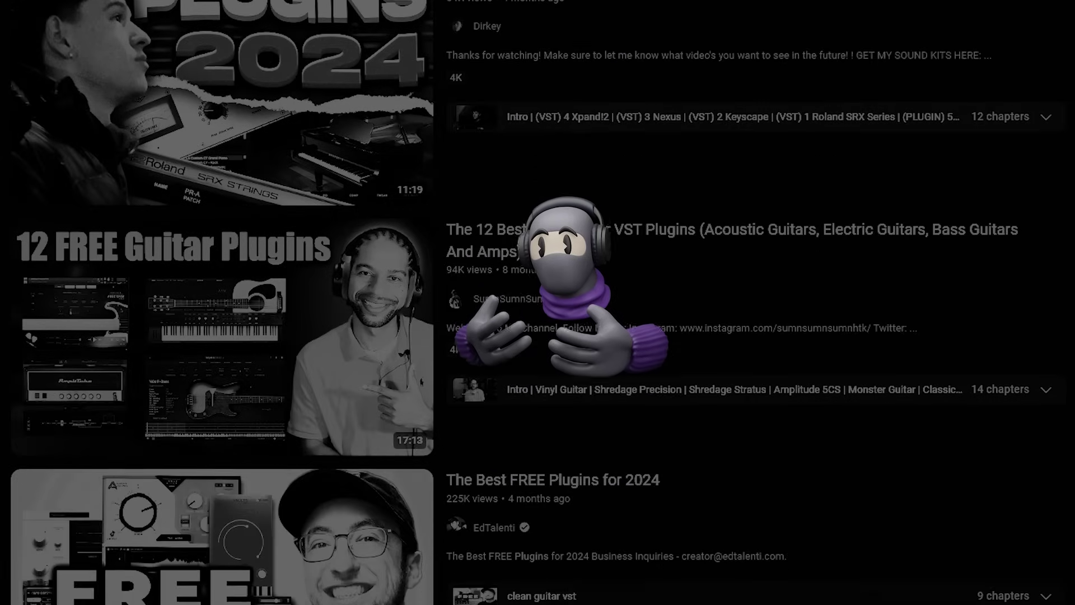
{"action": "scroll", "coordinate": [537, 302], "scroll_direction": "down", "scroll_amount": 6}
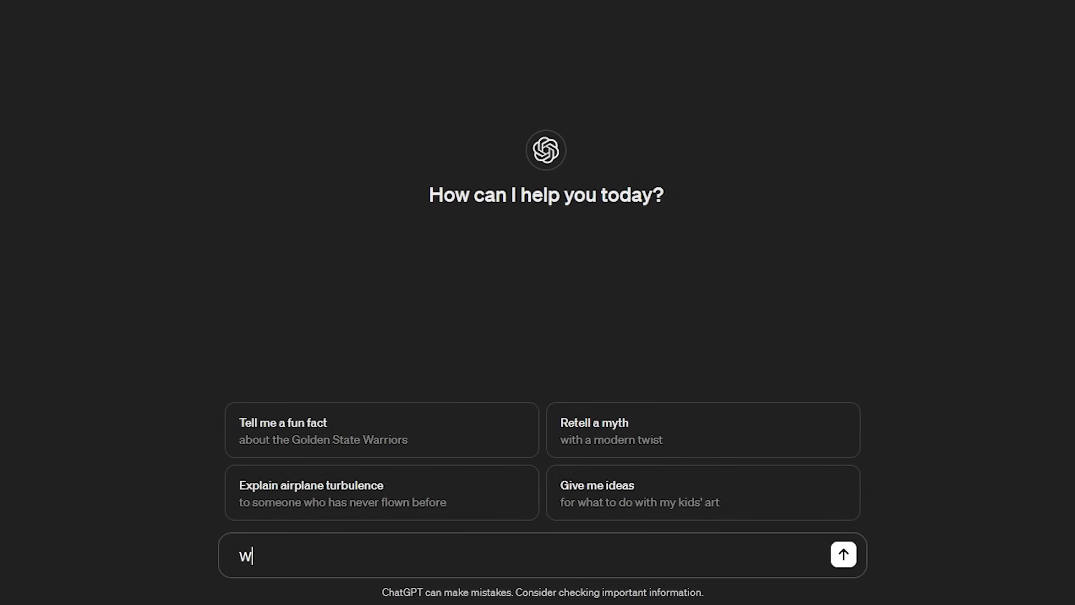
{"action": "type", "text": "w to ma"}
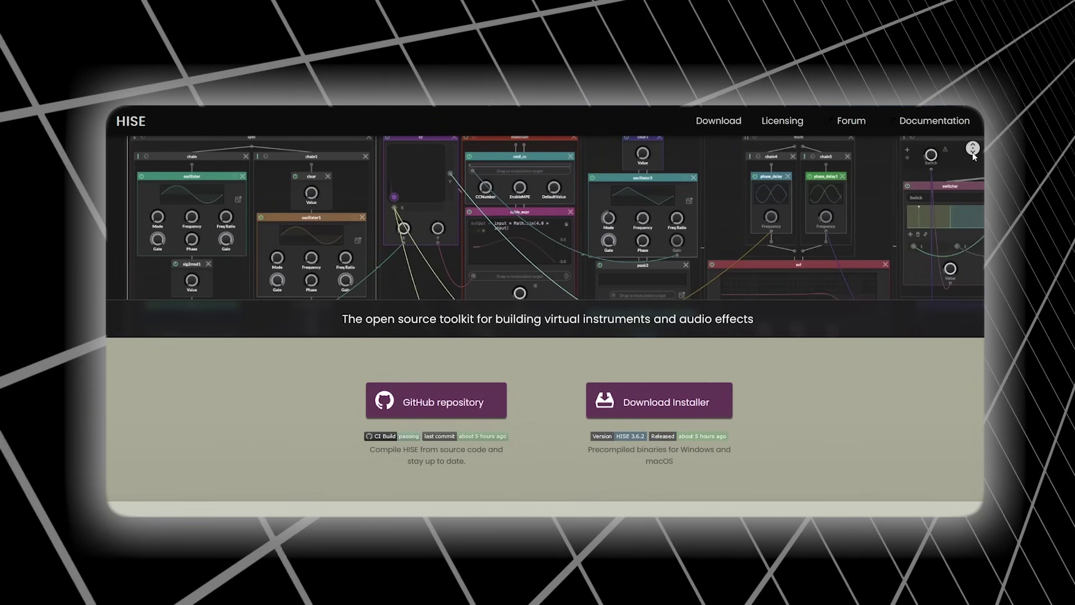
{"action": "scroll", "coordinate": [972, 159], "scroll_direction": "down", "scroll_amount": 4}
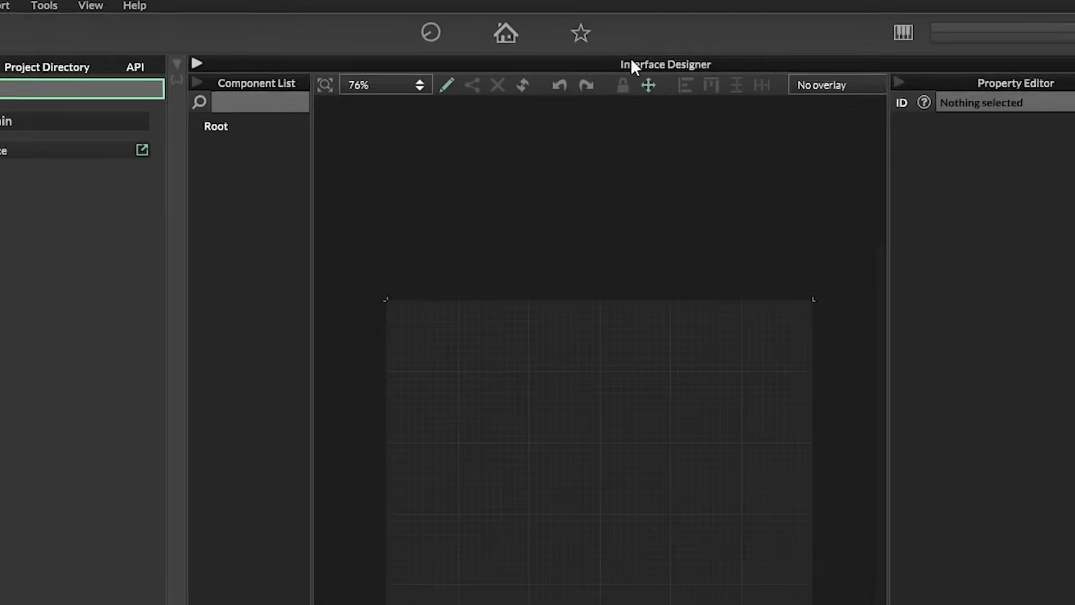
- Switch the workspace from the interface designer to the code editor and back
{"action": "left_click", "coordinate": [613, 41]}
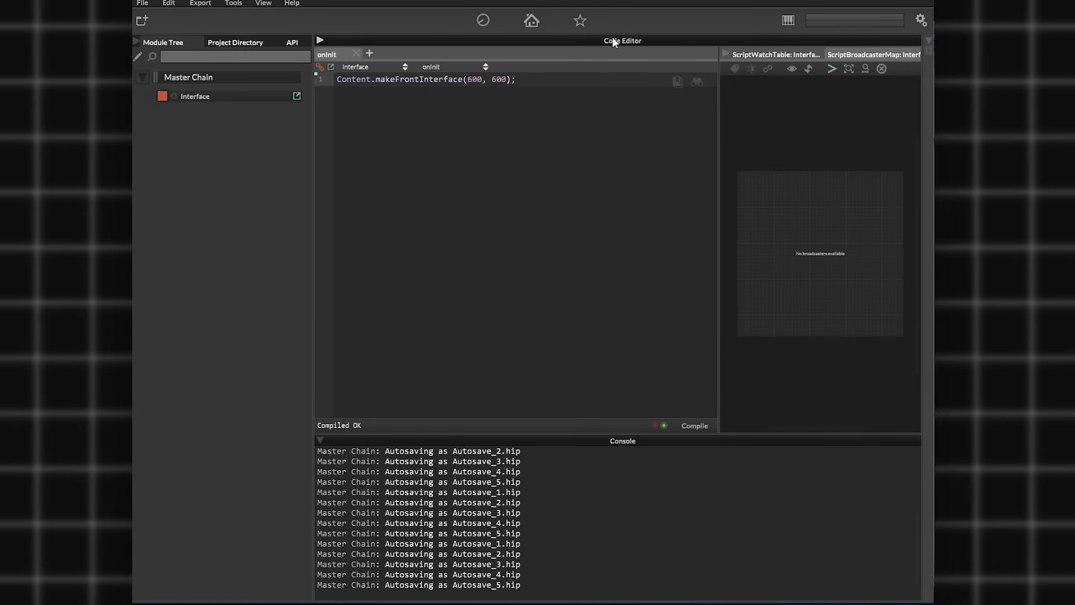
{"action": "key", "text": "F4"}
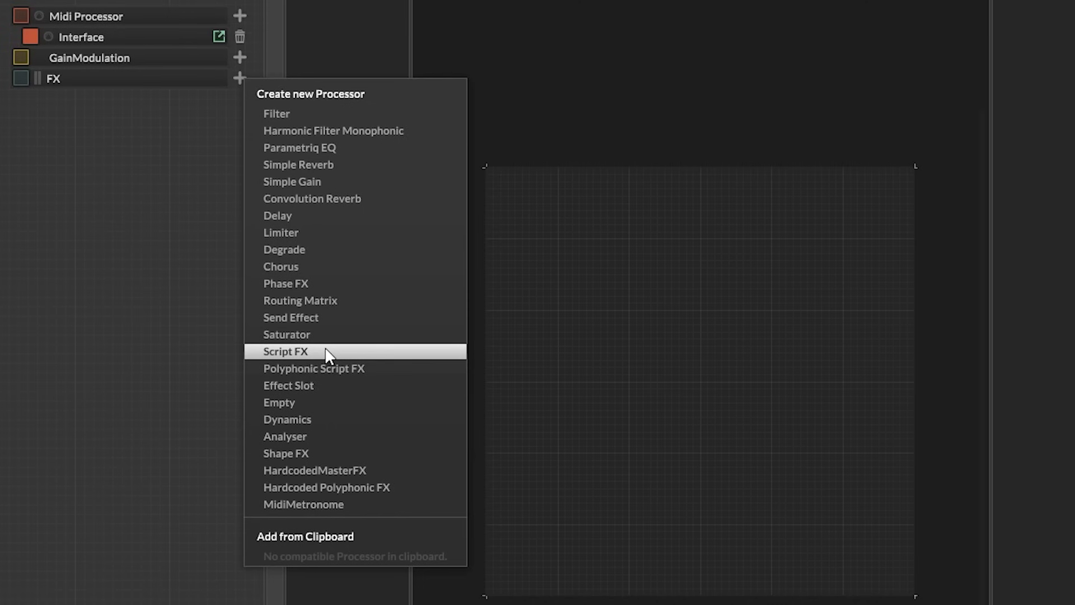
- Add a Script FX processor to the Master Chain's FX section
{"action": "left_click", "coordinate": [325, 351]}
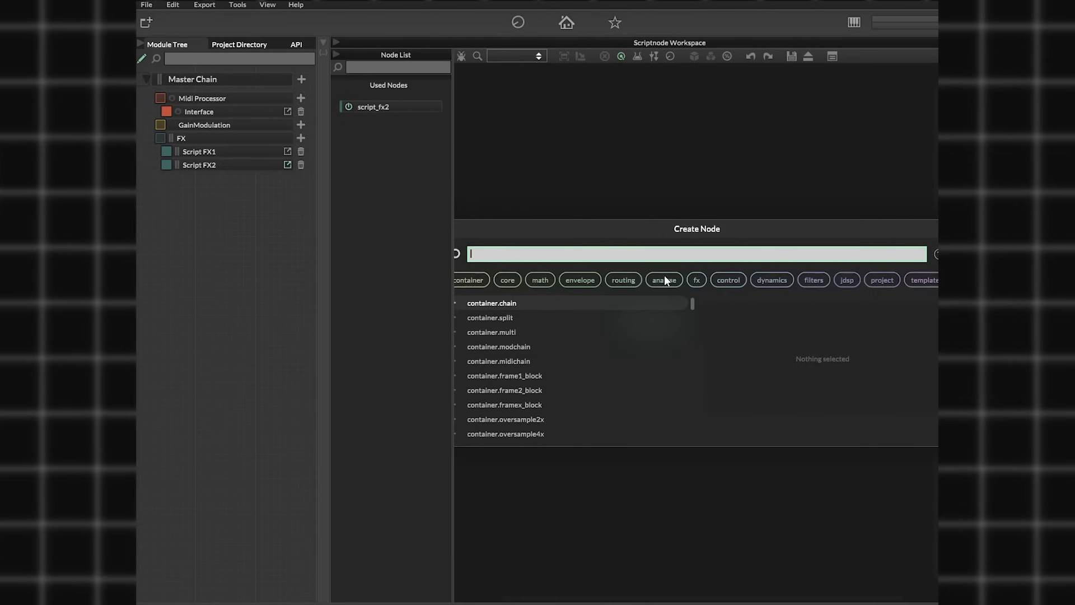
- Add a container.chain node to the script_fx2 network and a container.split node inside that chain
{"action": "left_click_drag", "start_coordinate": [661, 230], "coordinate": [698, 220]}
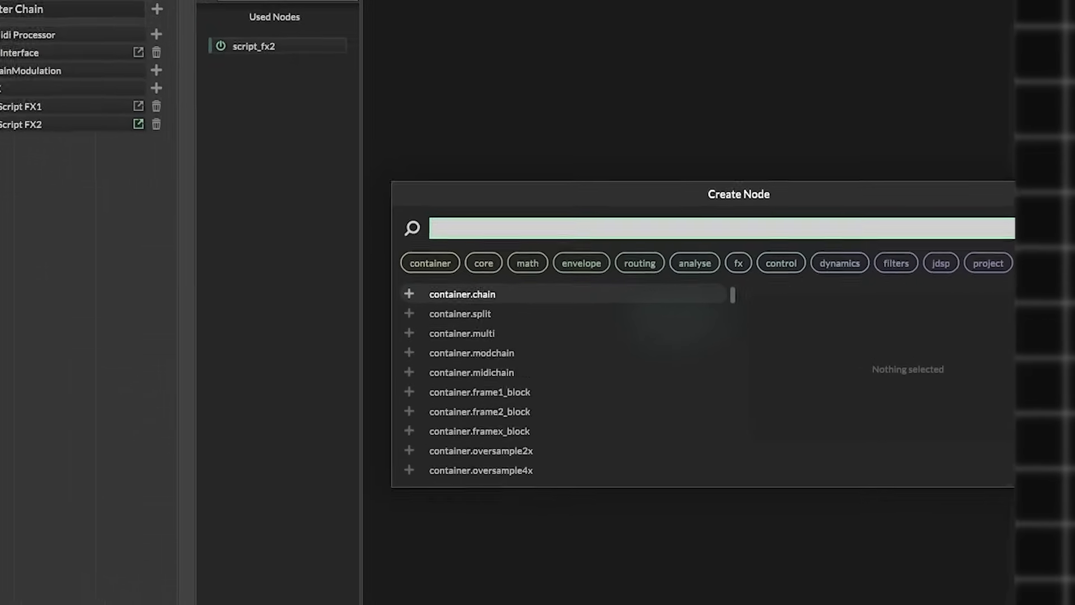
{"action": "left_click", "coordinate": [395, 261]}
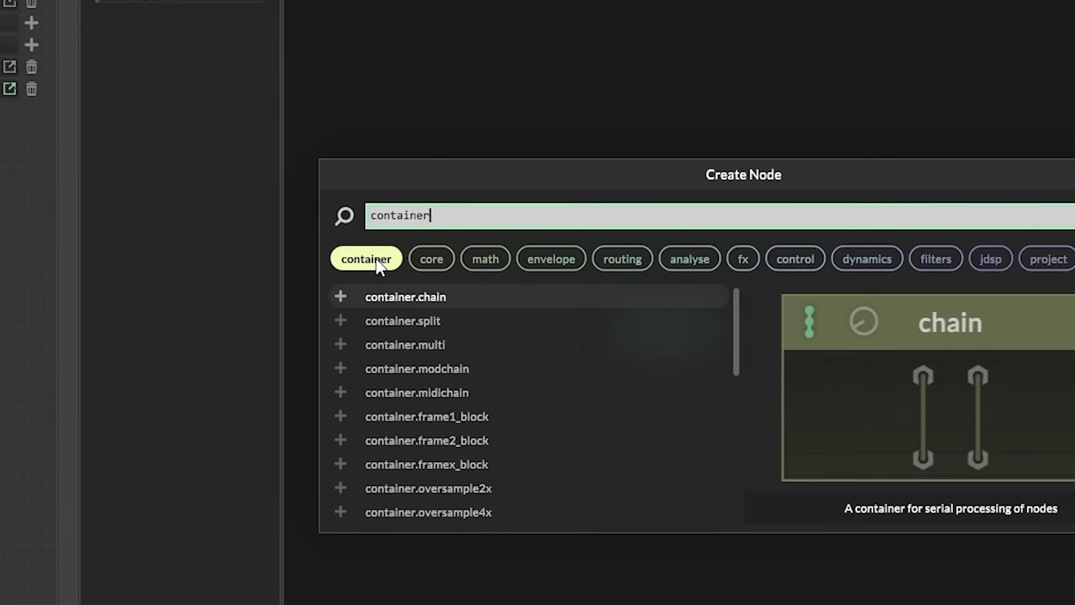
{"action": "left_click", "coordinate": [405, 297]}
{"action": "left_click", "coordinate": [605, 419]}
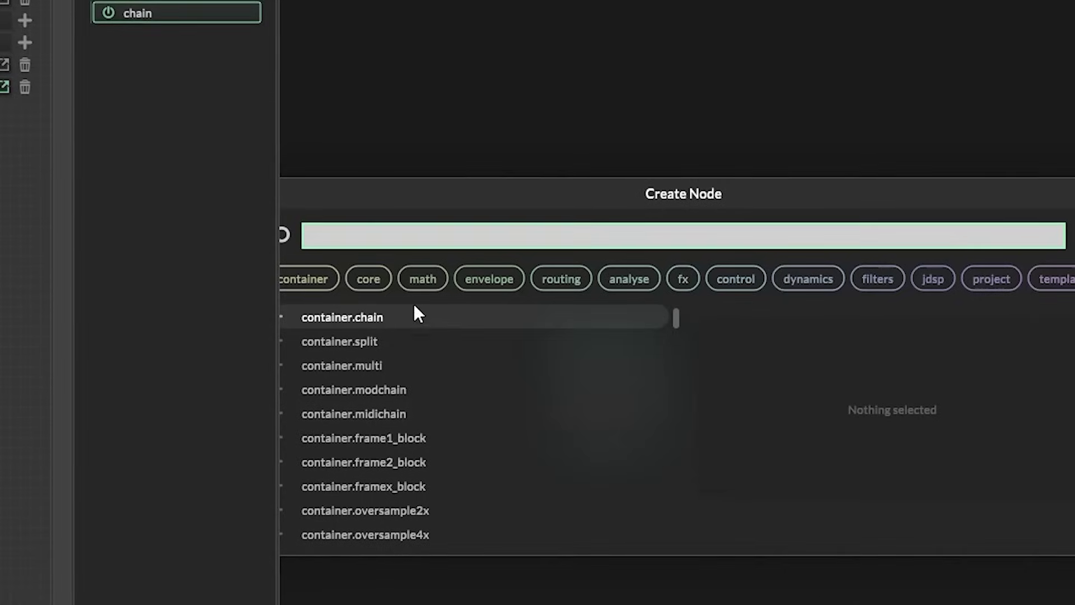
{"action": "left_click", "coordinate": [415, 340]}
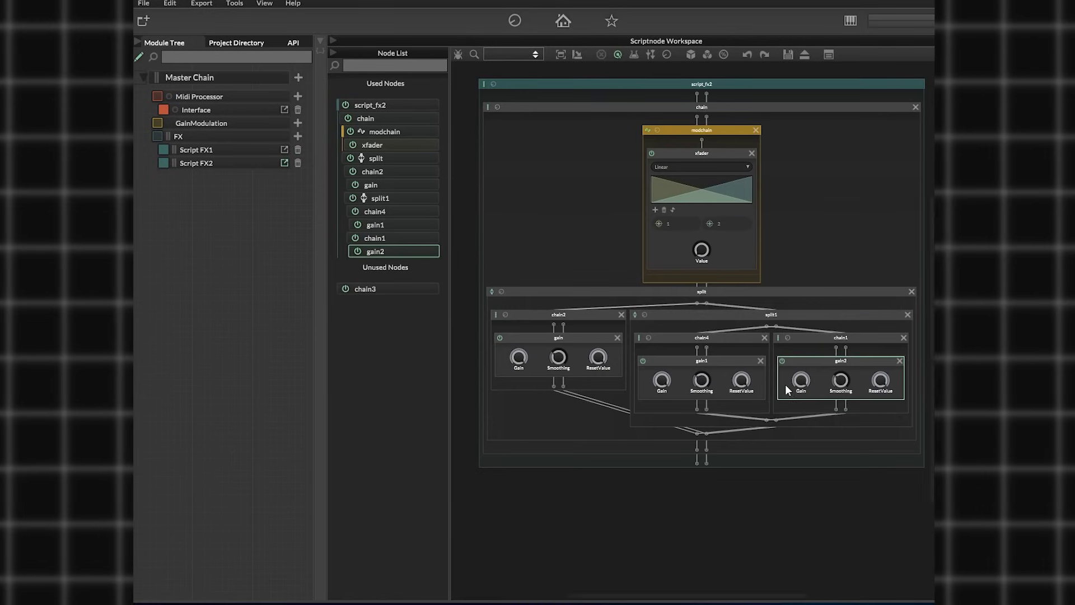
- Insert a reverb node above gain1 in the chain4 container
{"action": "mouse_move", "coordinate": [845, 384]}
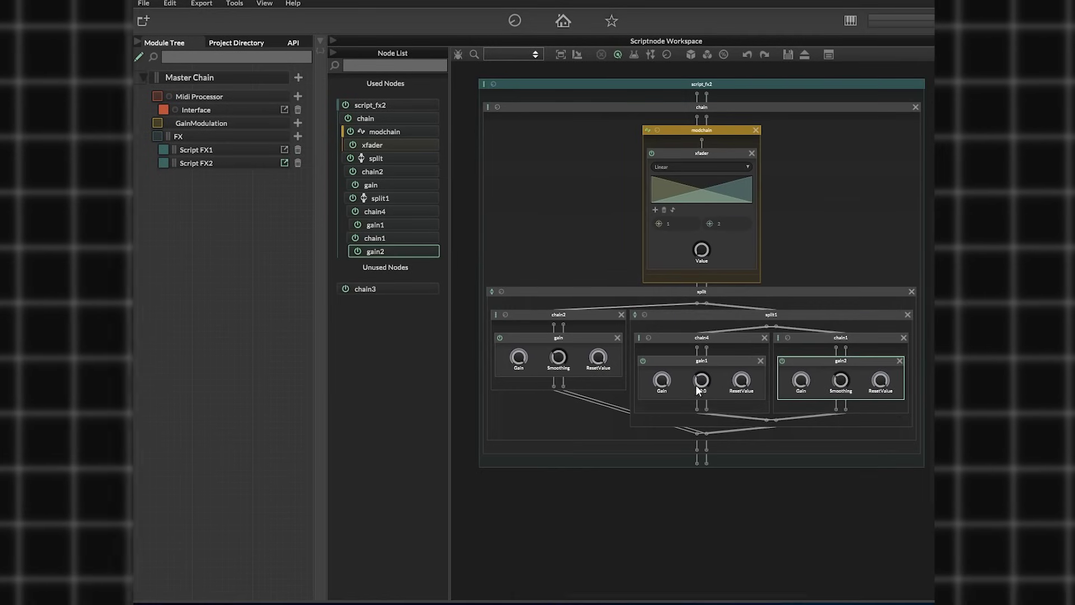
{"action": "mouse_move", "coordinate": [670, 375]}
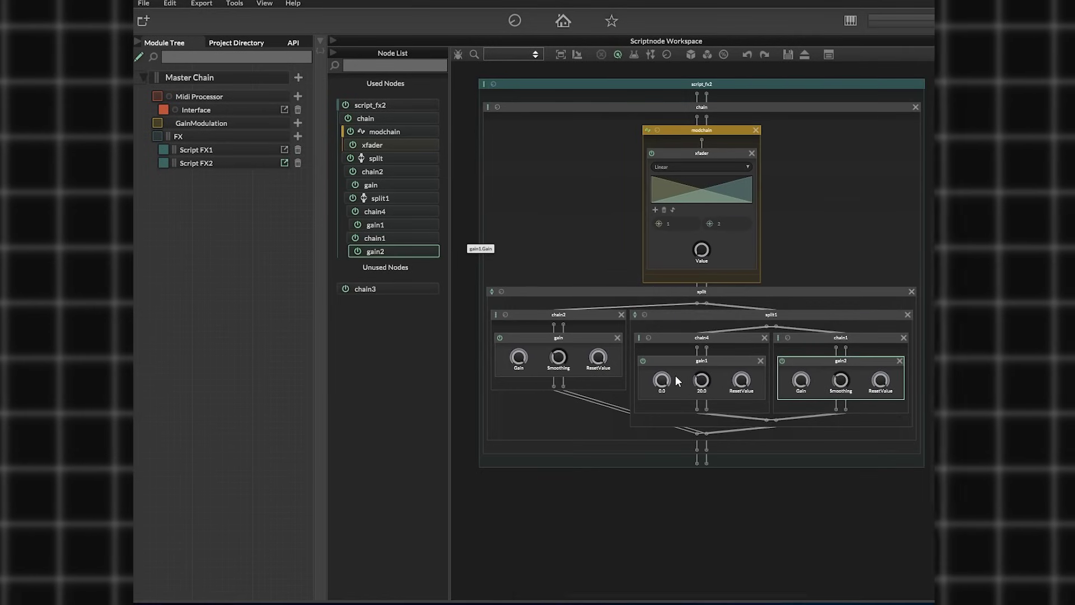
{"action": "key", "text": "ctrl+v"}
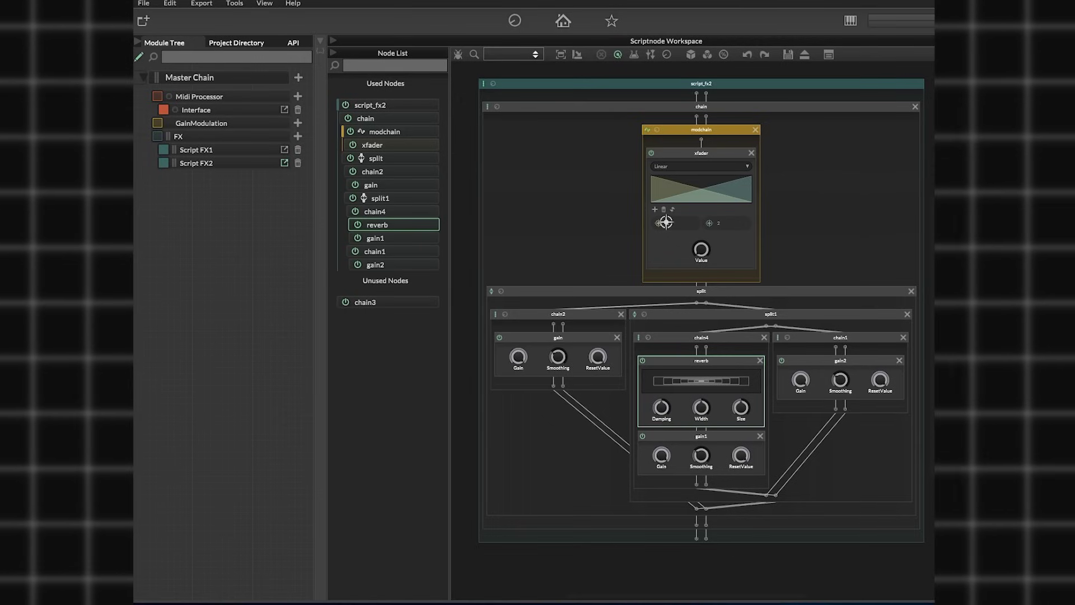
- Connect xfader output 1 to the dry chain's Gain and output 2 to the gain1 and gain2 Gain parameters, and try the crossfade Value
{"action": "left_click_drag", "start_coordinate": [661, 223], "coordinate": [518, 356]}
{"action": "mouse_move", "coordinate": [708, 223]}
{"action": "left_mouse_down"}
{"action": "mouse_move", "coordinate": [660, 412]}
{"action": "mouse_move", "coordinate": [661, 455]}
{"action": "mouse_move", "coordinate": [801, 380]}
{"action": "left_mouse_up"}
{"action": "mouse_move", "coordinate": [701, 249]}
{"action": "left_mouse_down"}
{"action": "mouse_move", "coordinate": [704, 260]}
{"action": "mouse_move", "coordinate": [703, 230]}
{"action": "mouse_move", "coordinate": [695, 270]}
{"action": "mouse_move", "coordinate": [700, 228]}
{"action": "left_mouse_up"}
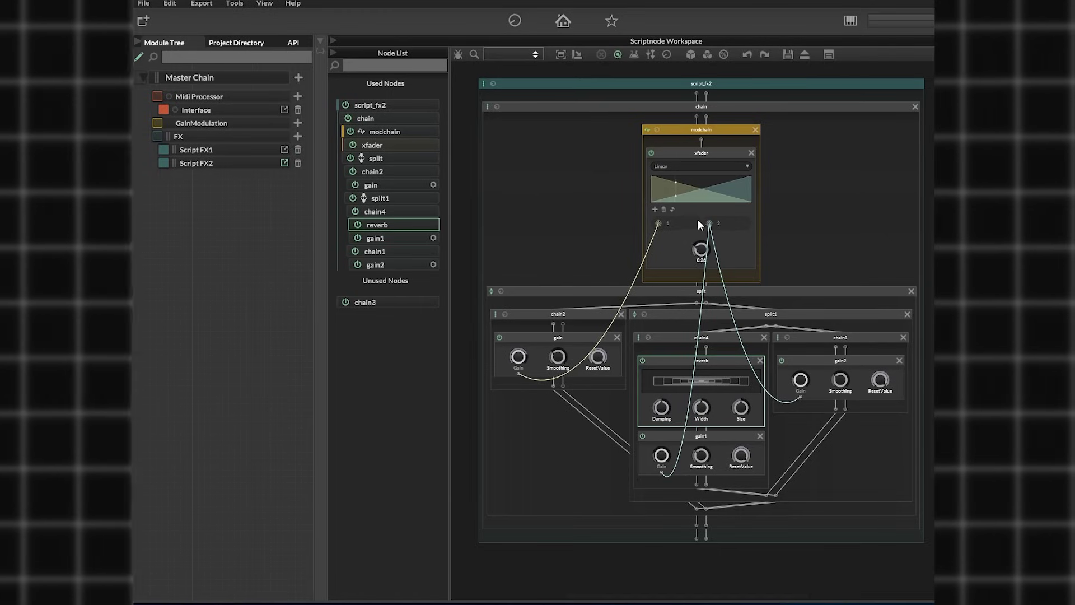
- Add a Waveform Generator sound source to the Master Chain
{"action": "left_click", "coordinate": [298, 77]}
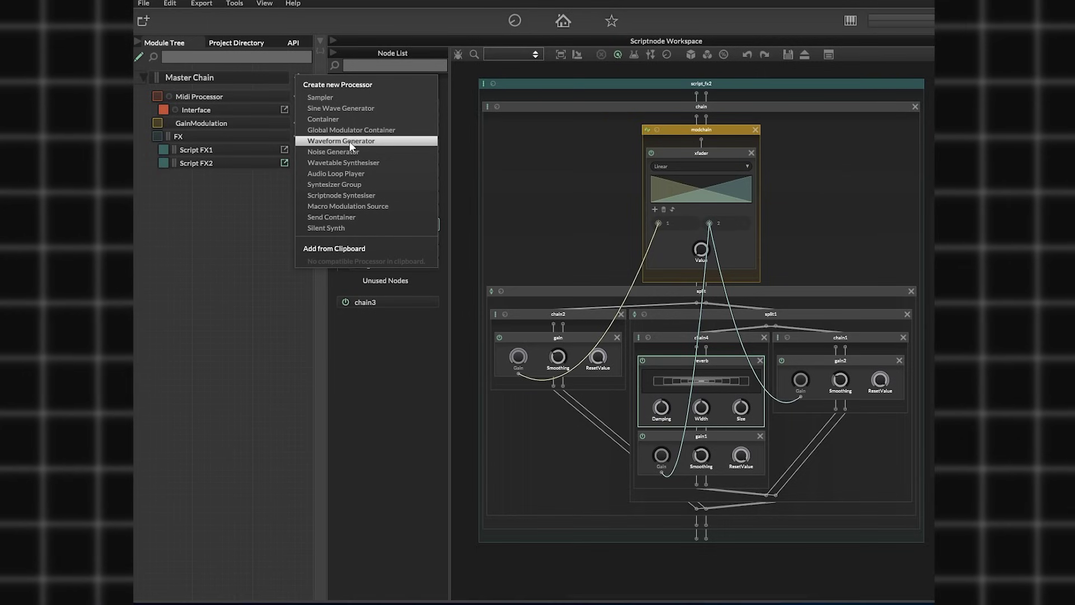
{"action": "left_click", "coordinate": [351, 141]}
- Play notes on the virtual keyboard to audition the waveform generator through the reverb network
{"action": "left_click", "coordinate": [846, 23]}
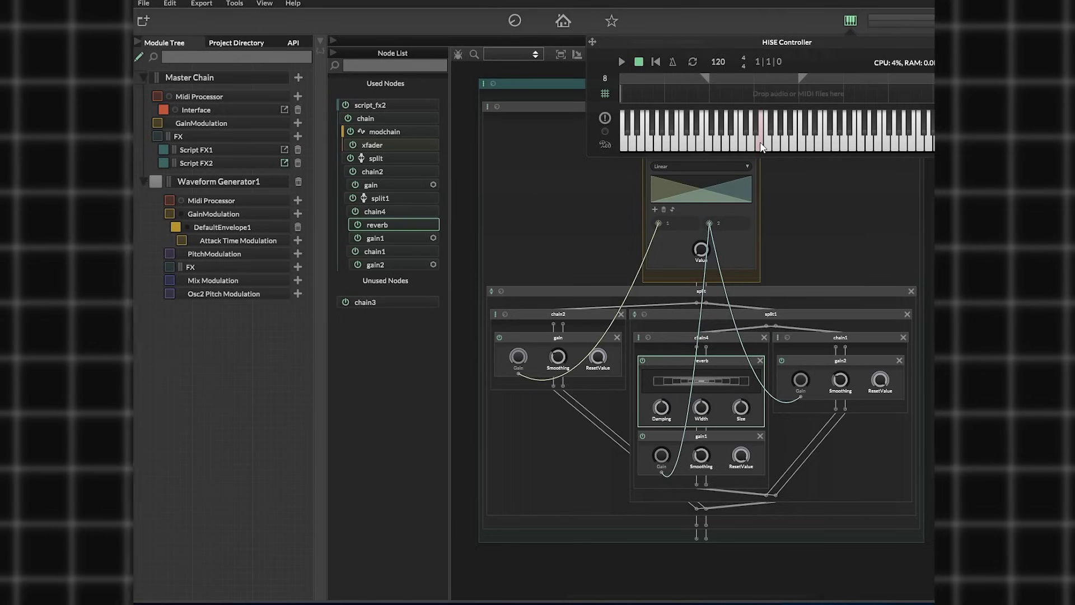
{"action": "left_click", "coordinate": [801, 11]}
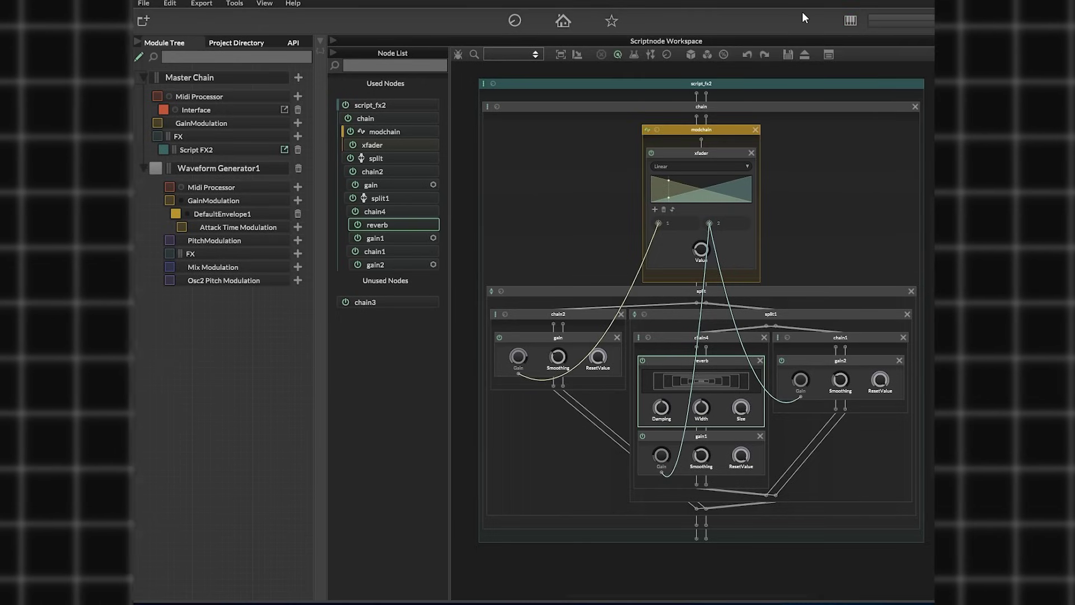
{"action": "left_click", "coordinate": [850, 21]}
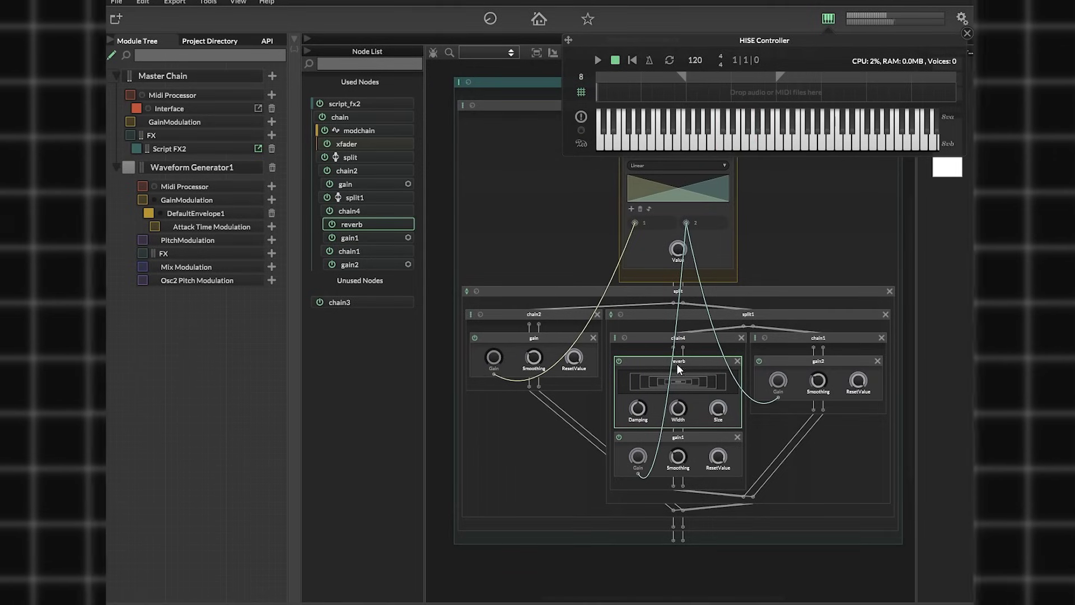
{"action": "left_click", "coordinate": [783, 142]}
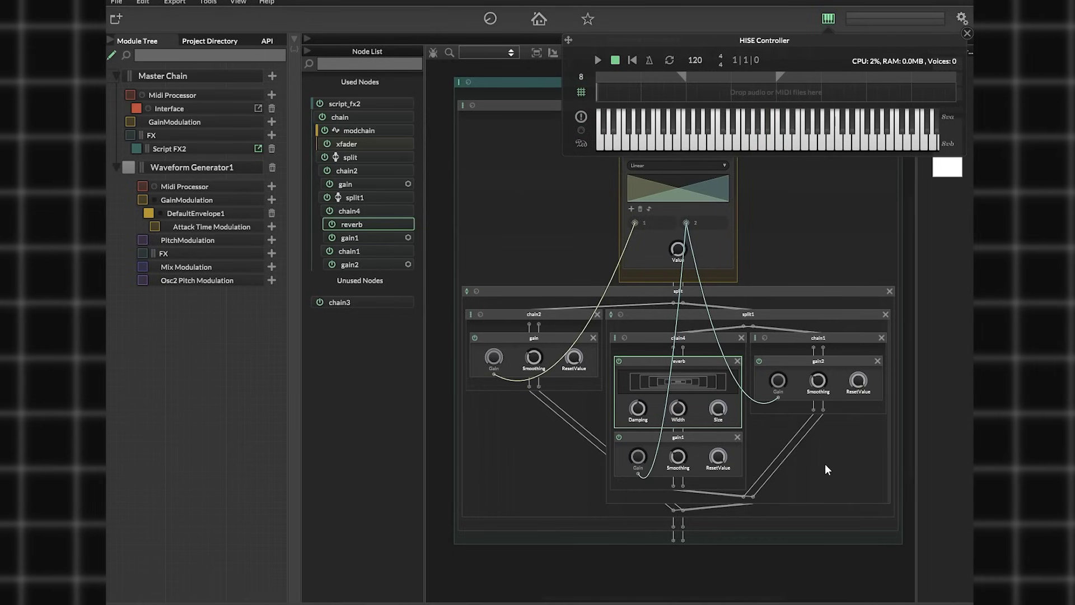
- Add receive, fix_delay and send nodes above gain2 in chain1 and link send to receive as a feedback delay
{"action": "key", "text": "n"}
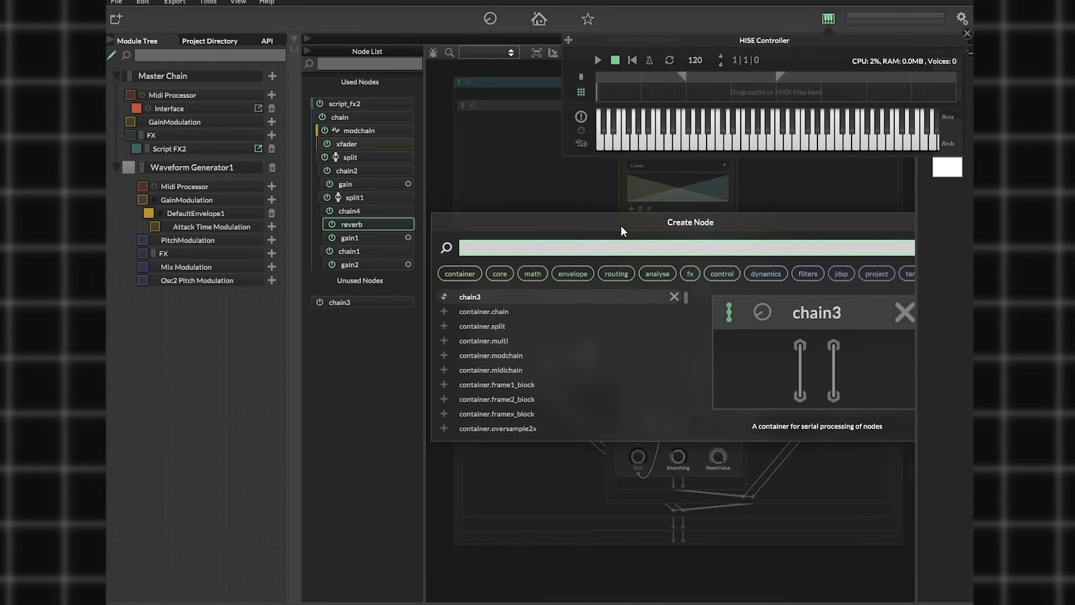
{"action": "left_click", "coordinate": [616, 273]}
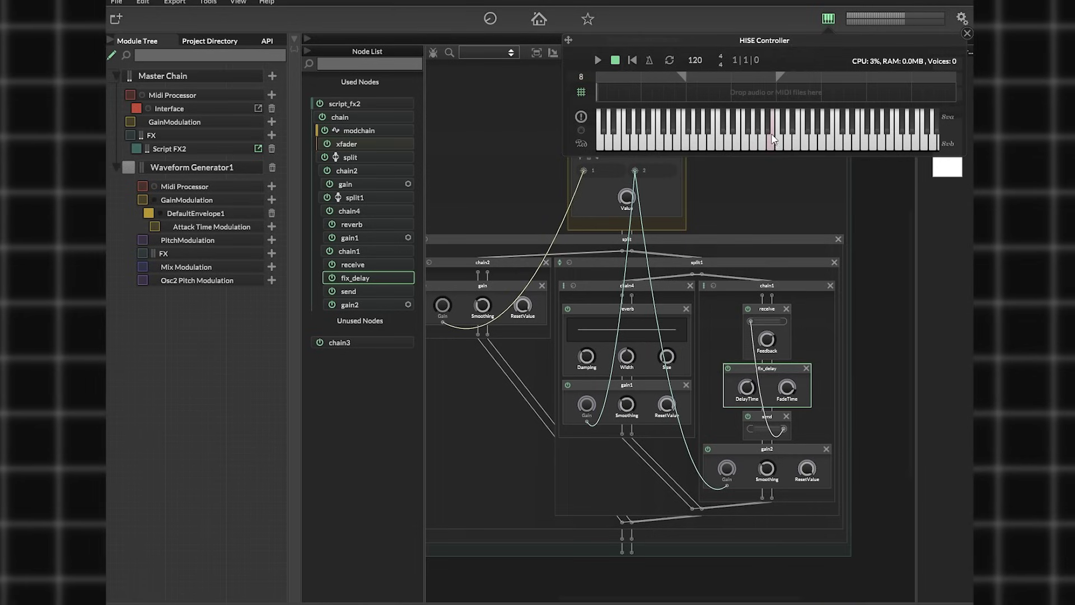
- Play several notes on the virtual keyboard to audition the feedback delay
{"action": "left_click", "coordinate": [772, 142]}
{"action": "left_click", "coordinate": [790, 143]}
{"action": "left_click", "coordinate": [805, 142]}
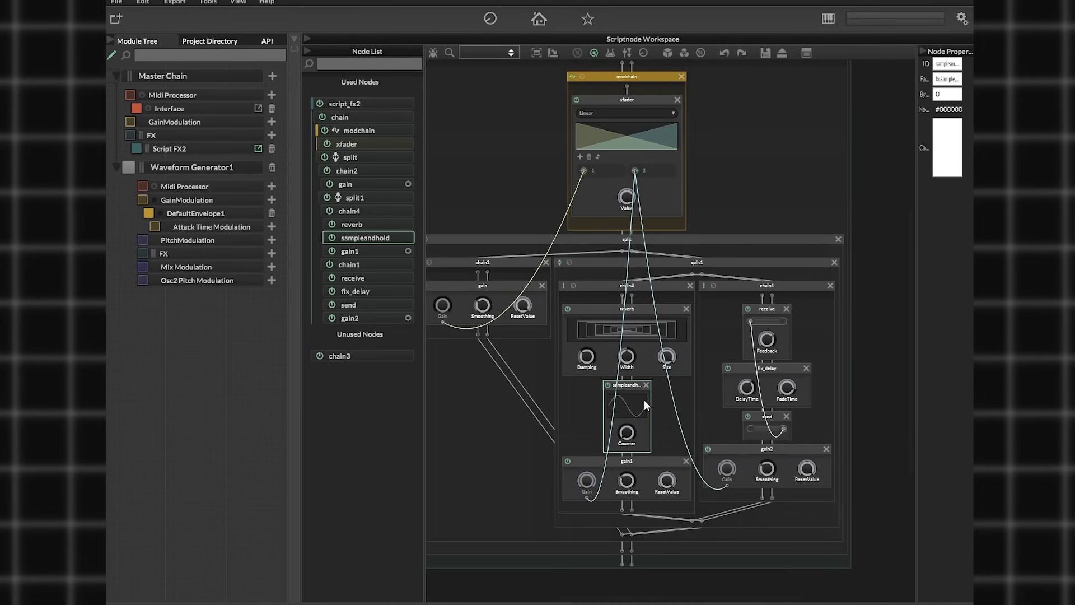
- Audition the sampleandhold node with notes on the virtual keyboard, setting its Counter to 4 and to 11
{"action": "key", "text": "ctrl+k"}
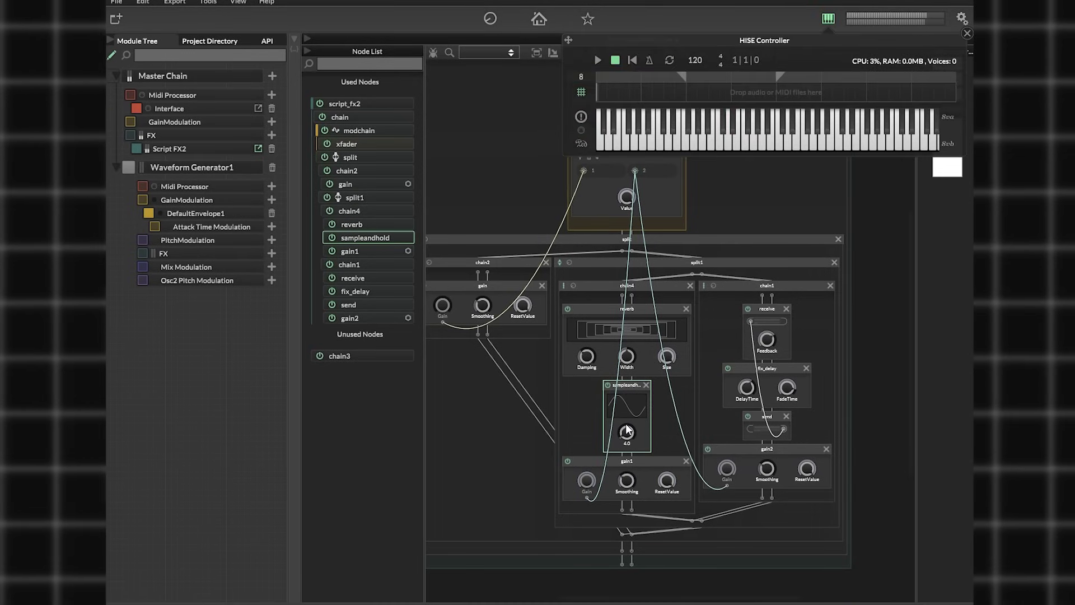
{"action": "left_click", "coordinate": [804, 143]}
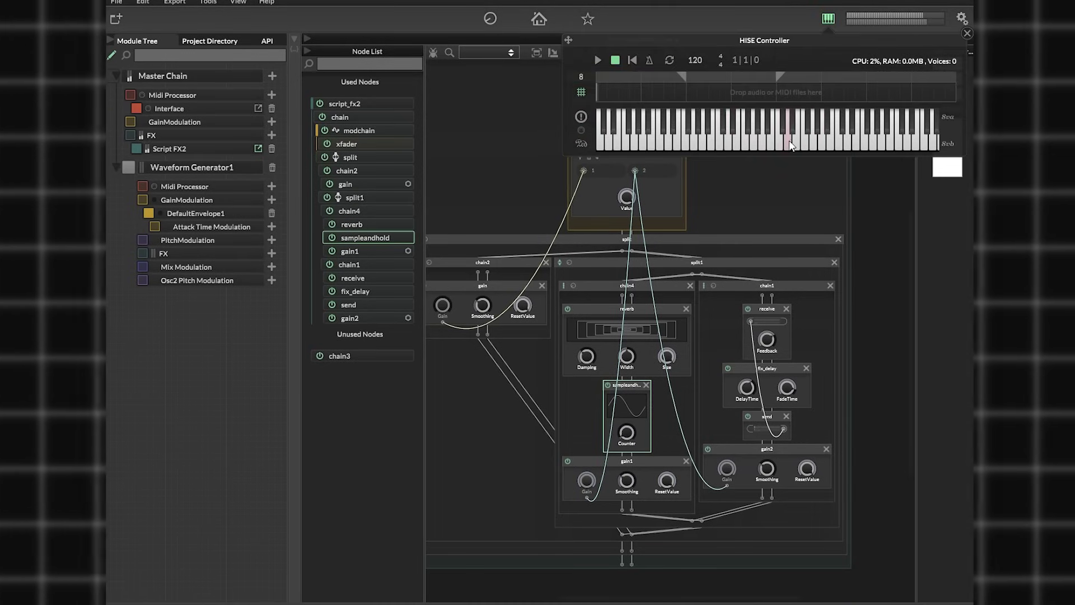
{"action": "mouse_move", "coordinate": [673, 363]}
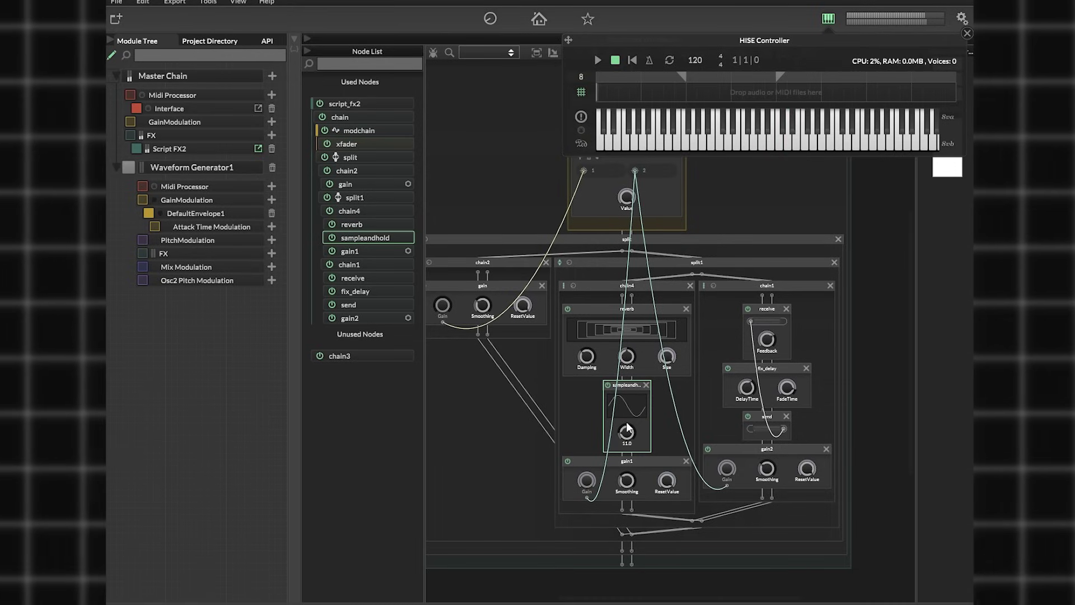
{"action": "left_click", "coordinate": [803, 144]}
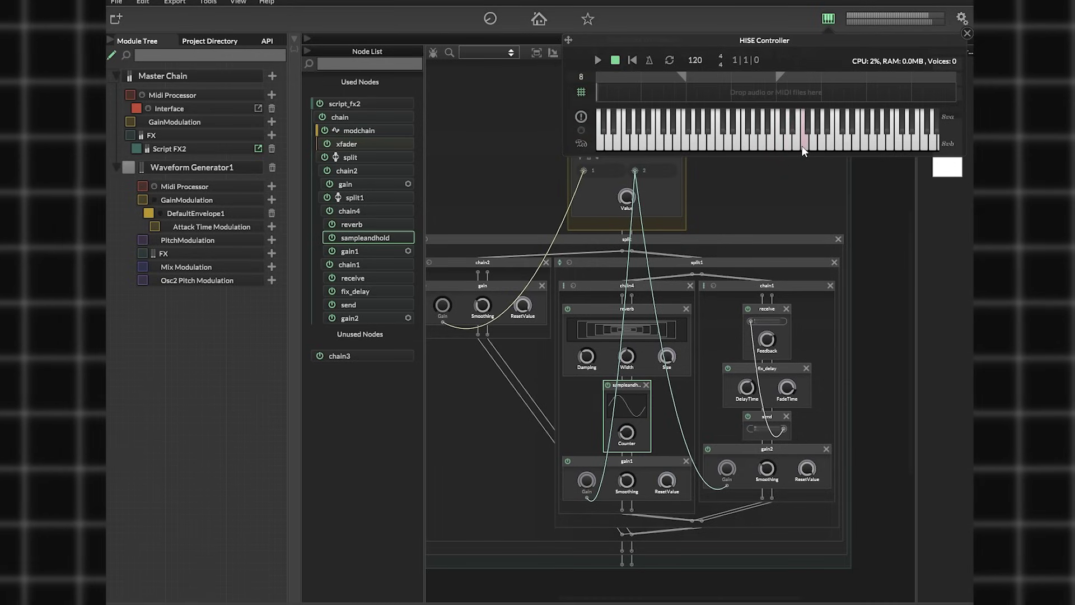
{"action": "left_click", "coordinate": [764, 143]}
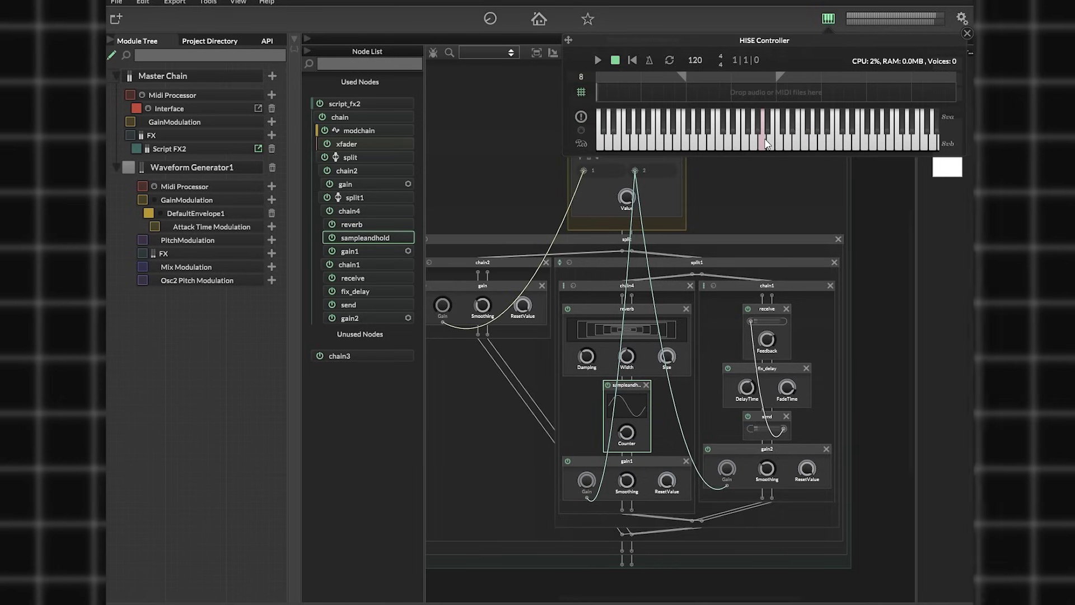
{"action": "left_click_drag", "start_coordinate": [765, 144], "coordinate": [789, 147]}
{"action": "mouse_move", "coordinate": [624, 421]}
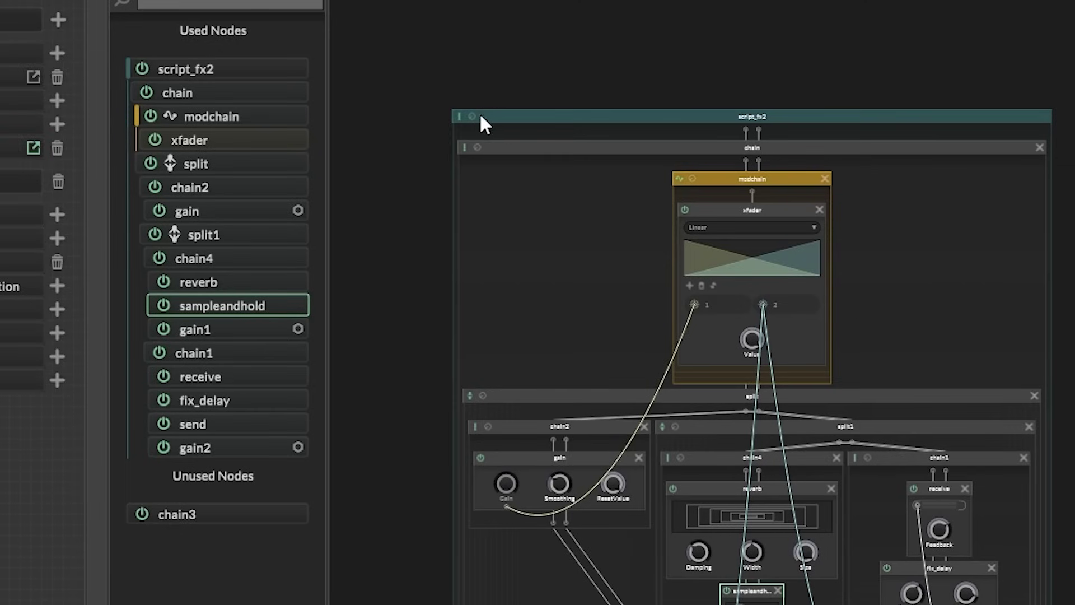
- Add a parameter named DRY|WET to the script_fx2 root node and link it to the xfader's Value
{"action": "left_click", "coordinate": [472, 115]}
{"action": "left_click", "coordinate": [465, 137]}
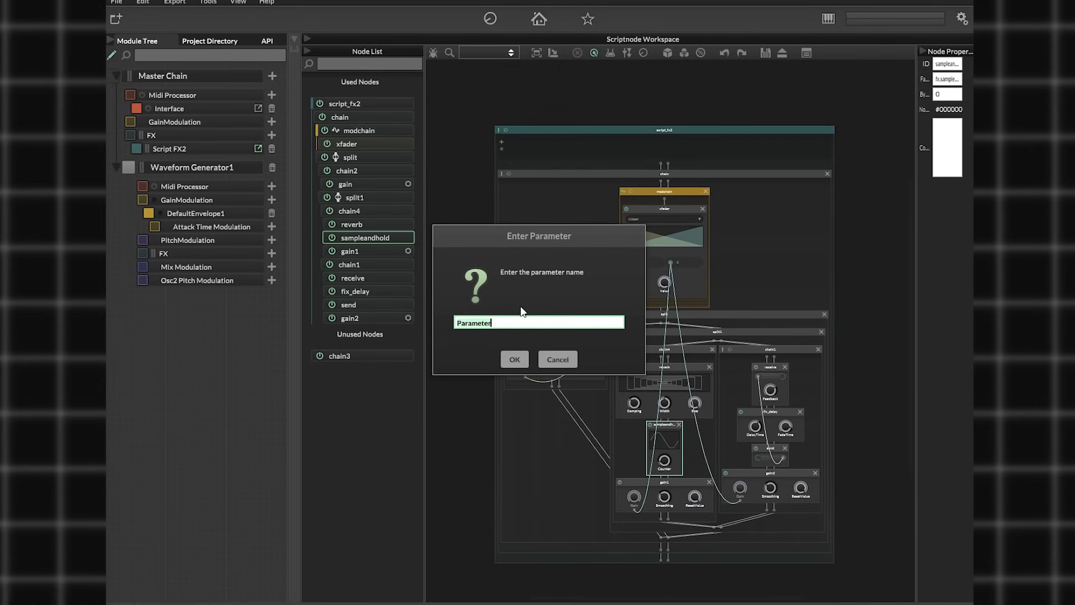
{"action": "type", "text": "D"}
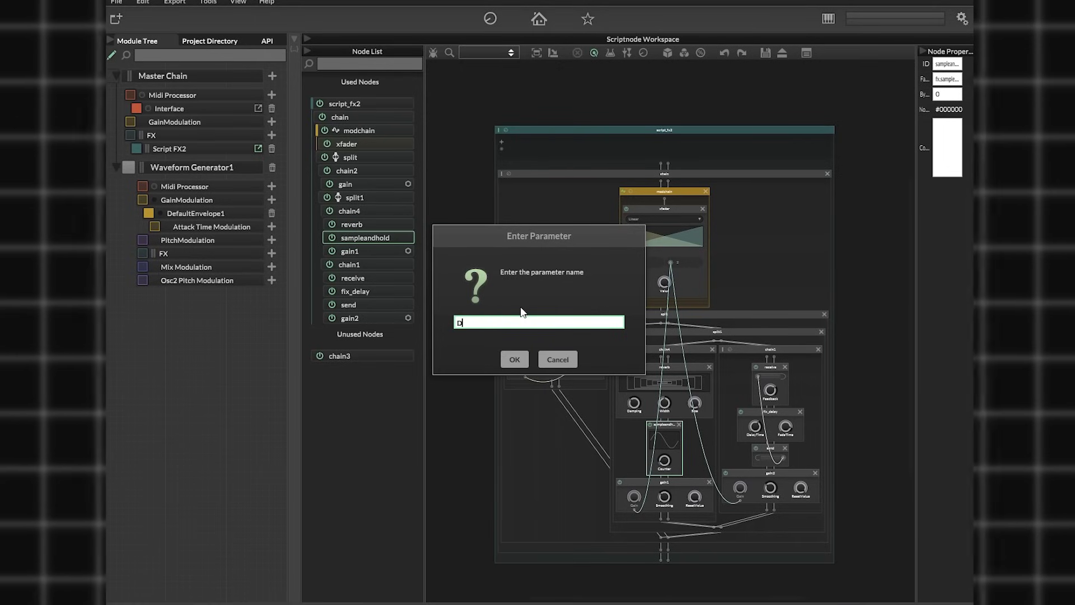
{"action": "type", "text": "RY|WET"}
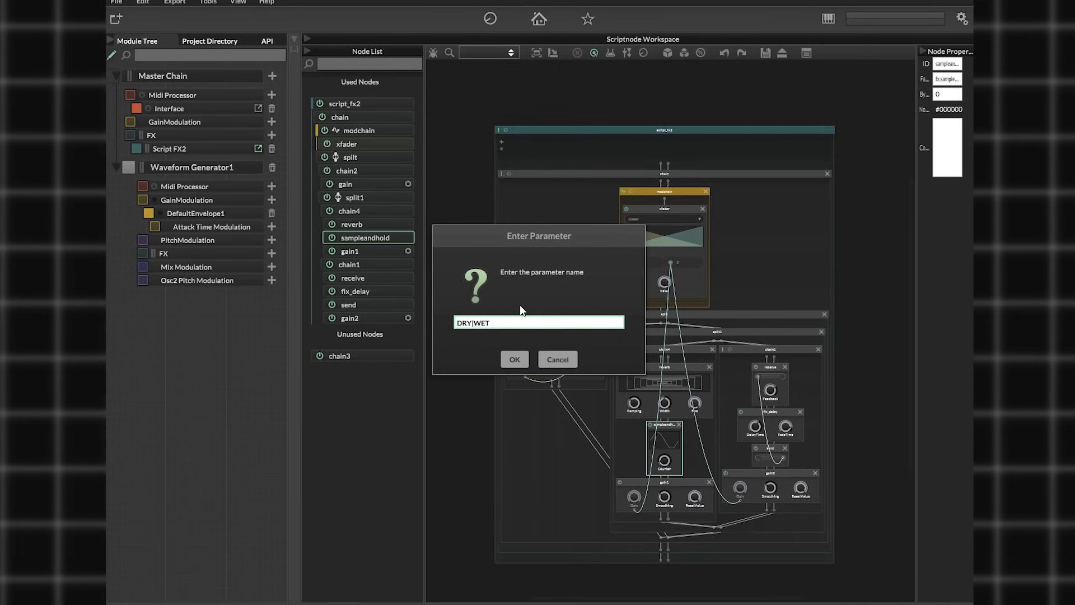
{"action": "key", "text": "Return"}
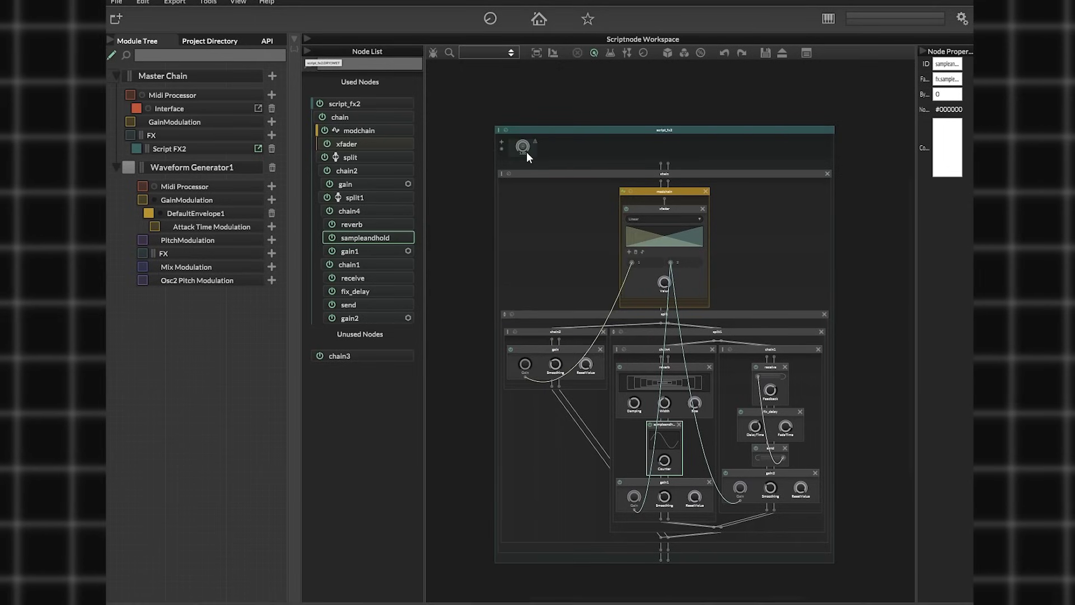
{"action": "left_click", "coordinate": [525, 149]}
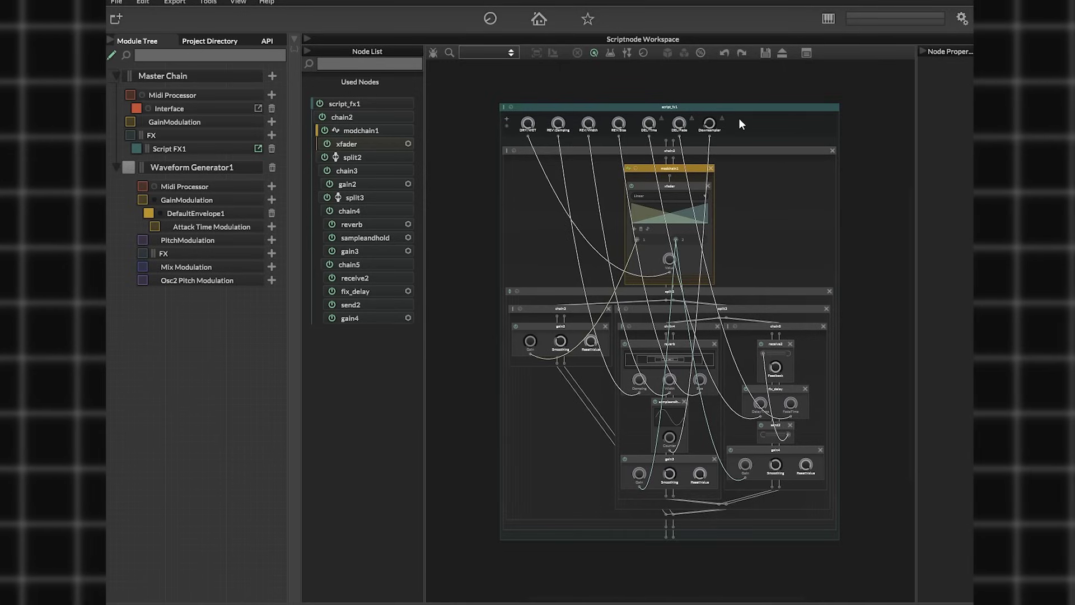
- Open the Interface script processor in the interface designer
{"action": "left_click", "coordinate": [258, 109]}
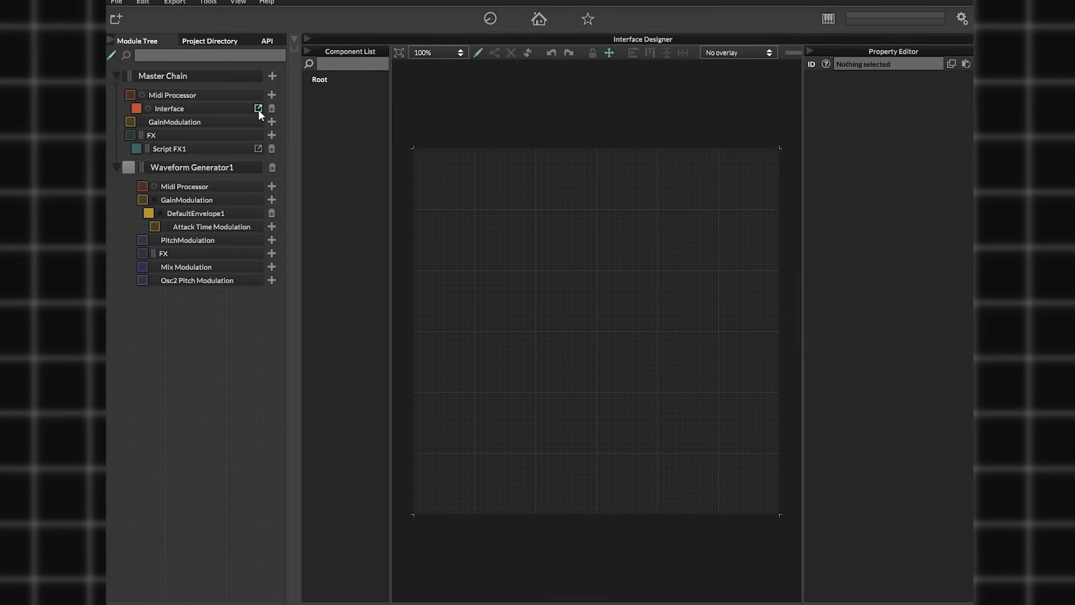
- Add a slider to the interface canvas and connect it to Script FX1's DRY/WET parameter
{"action": "right_click", "coordinate": [548, 244]}
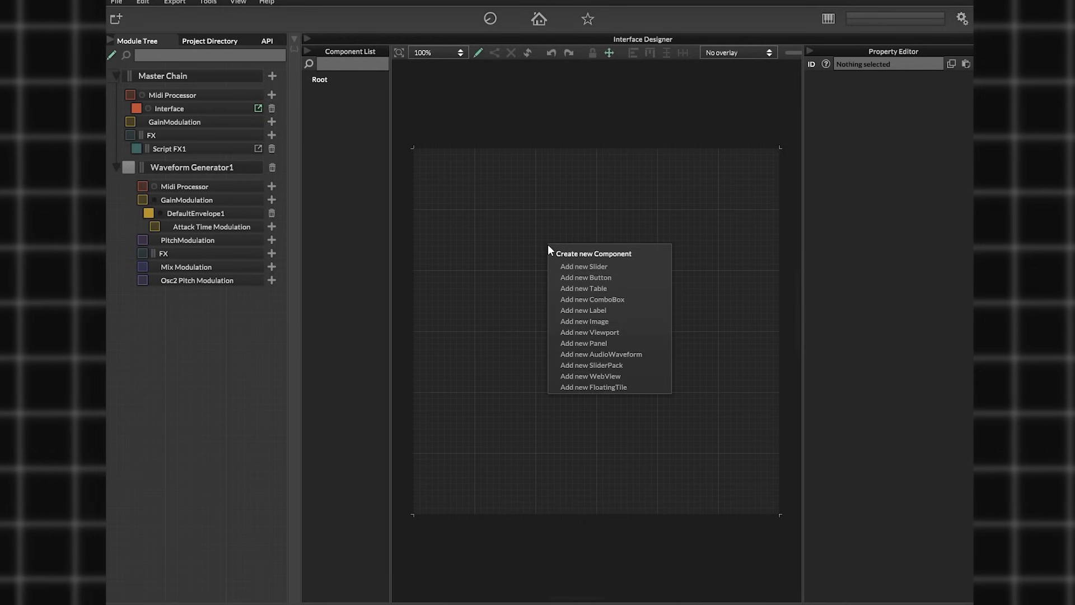
{"action": "left_click", "coordinate": [587, 265]}
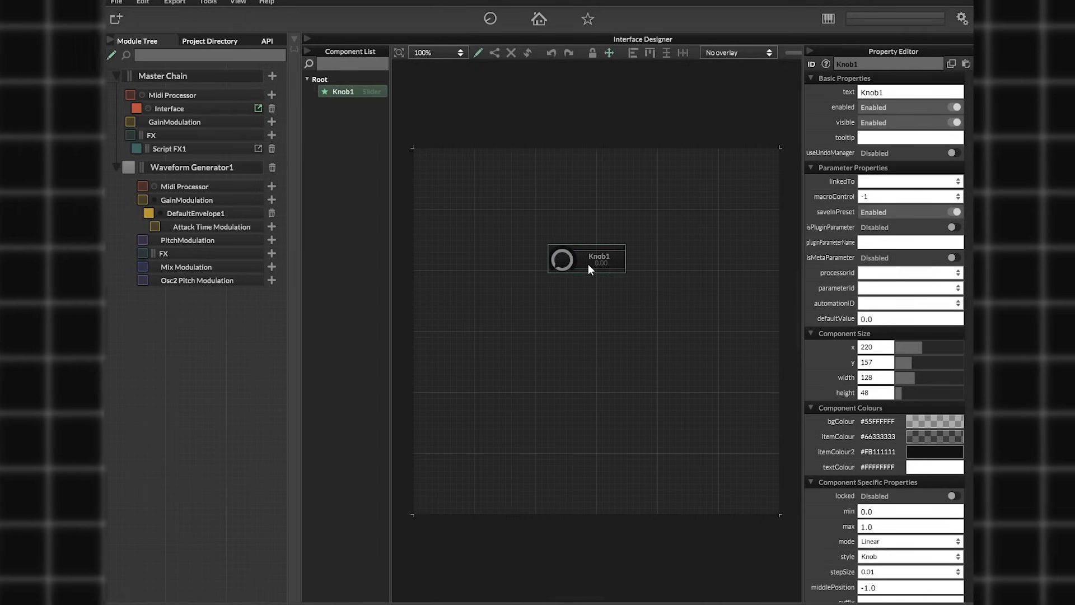
{"action": "left_click", "coordinate": [907, 273]}
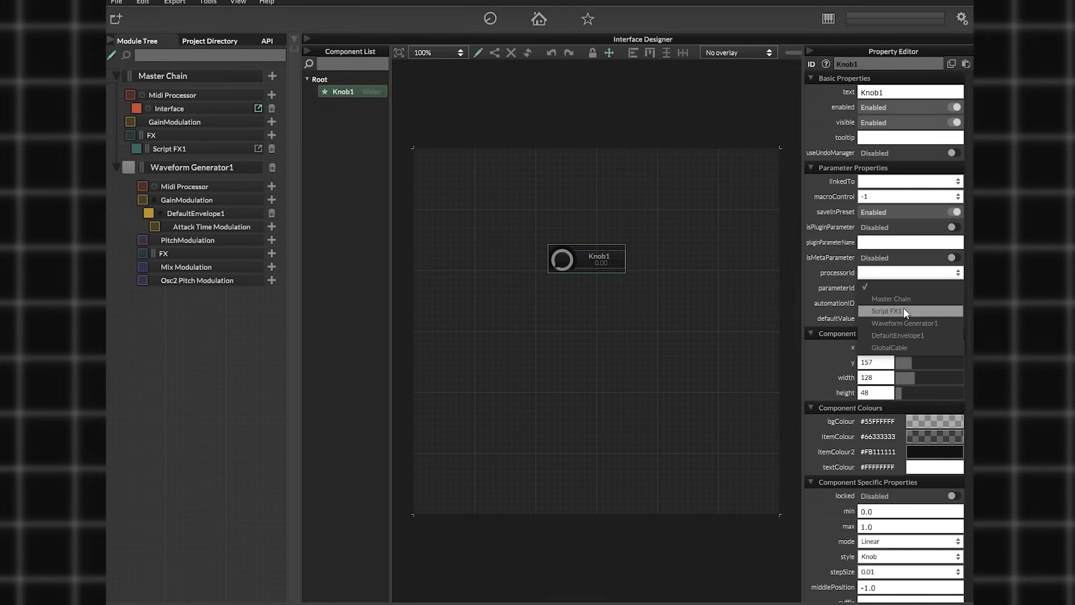
{"action": "left_click", "coordinate": [904, 311]}
{"action": "left_click", "coordinate": [907, 287]}
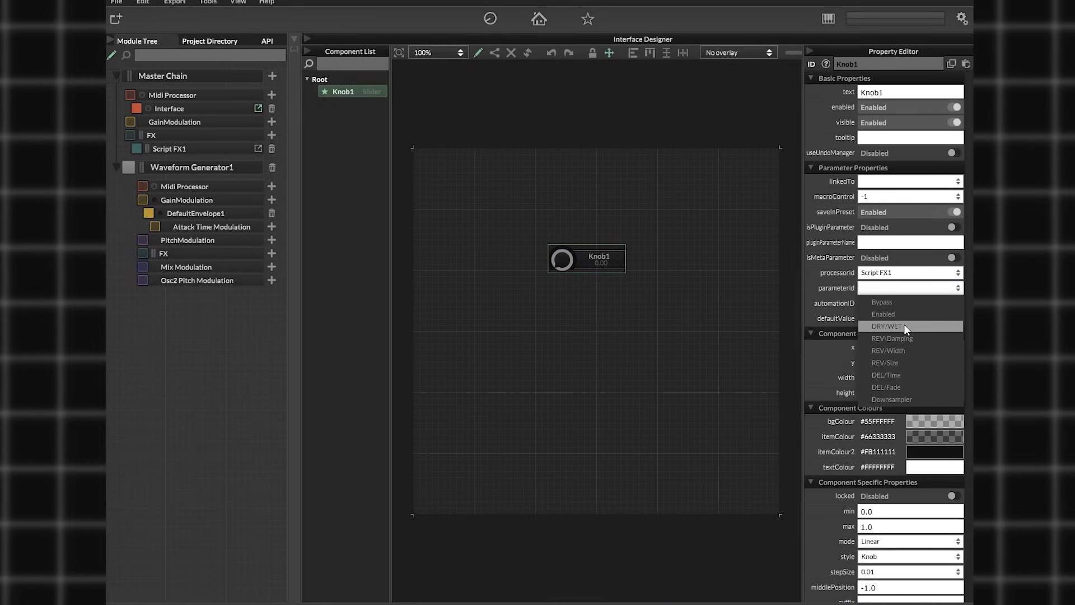
{"action": "left_click", "coordinate": [903, 325]}
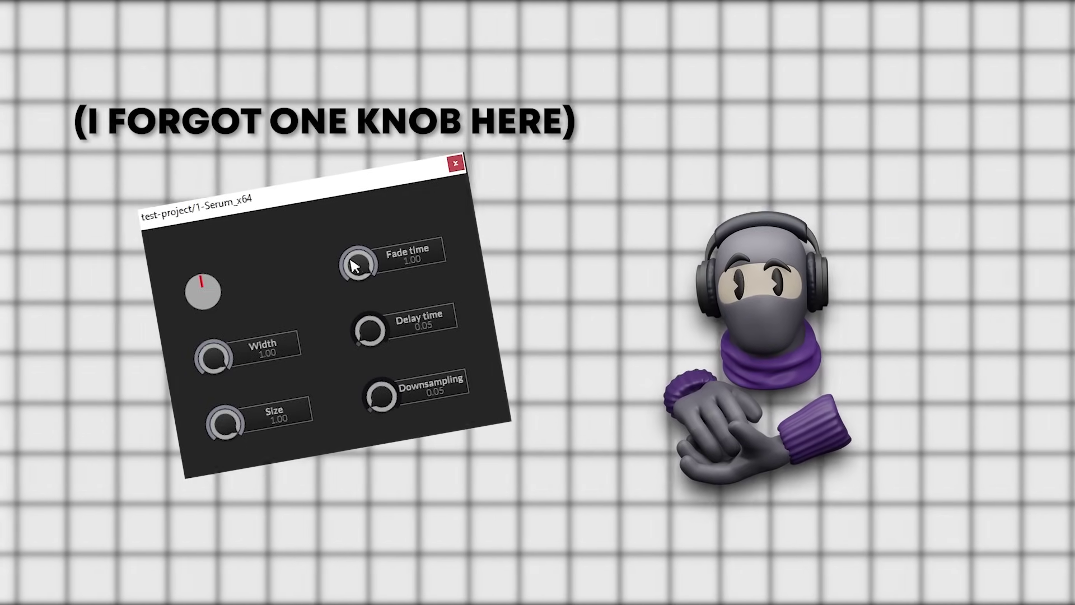
{"action": "left_click_drag", "start_coordinate": [212, 356], "coordinate": [235, 450]}
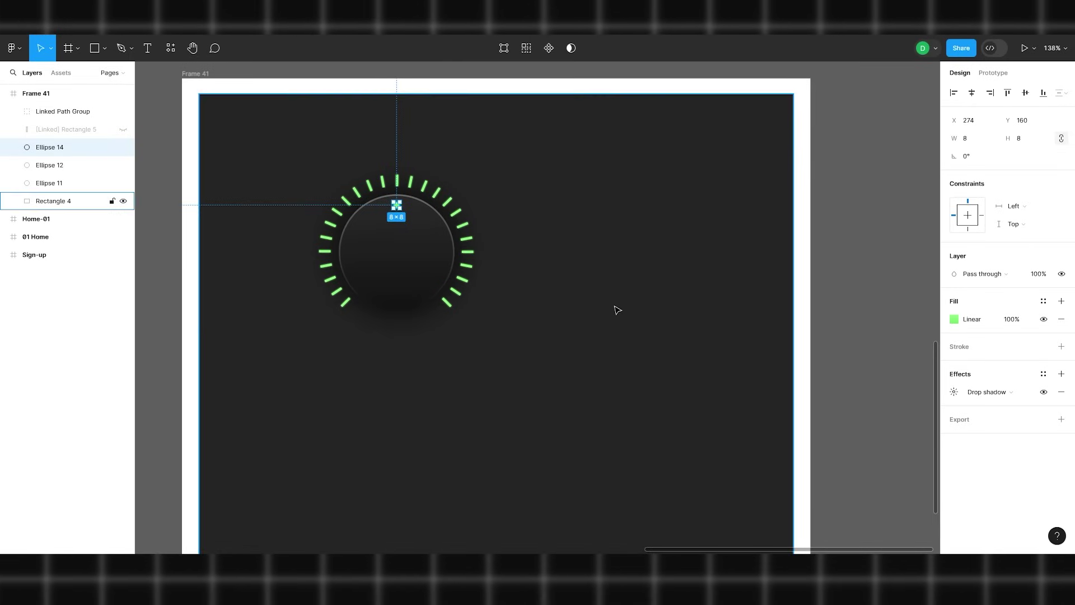
- In Figma, draw a 128 × 128 circle inside the outline of the duplicated knob
{"action": "key", "text": "ctrl+a"}
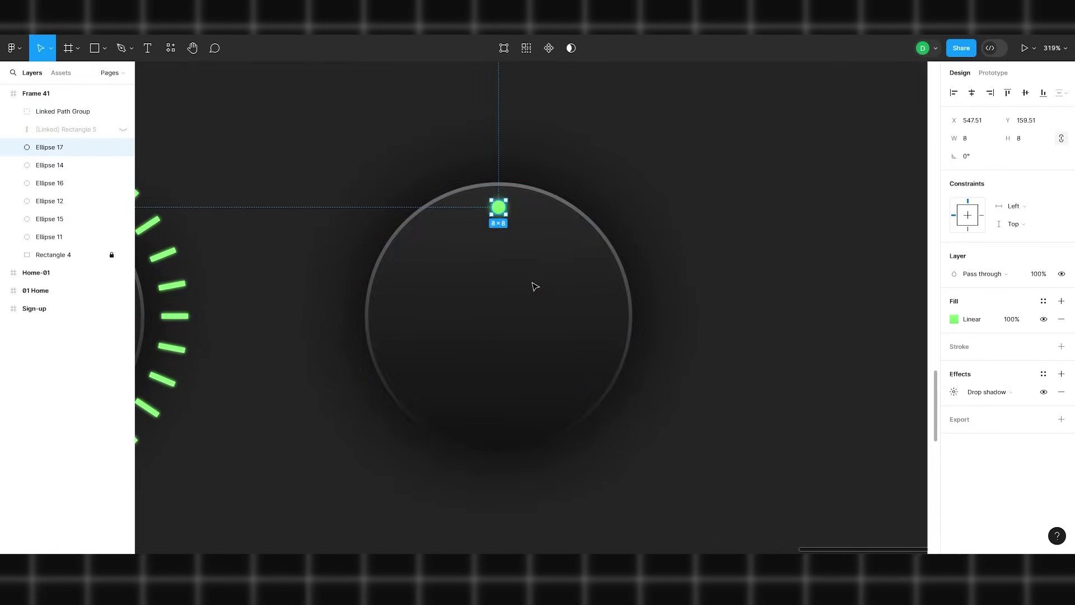
{"action": "key", "text": "o"}
{"action": "mouse_move", "coordinate": [377, 202]}
{"action": "left_mouse_down"}
{"action": "mouse_move", "coordinate": [612, 436]}
{"action": "mouse_move", "coordinate": [613, 427]}
{"action": "left_mouse_up"}
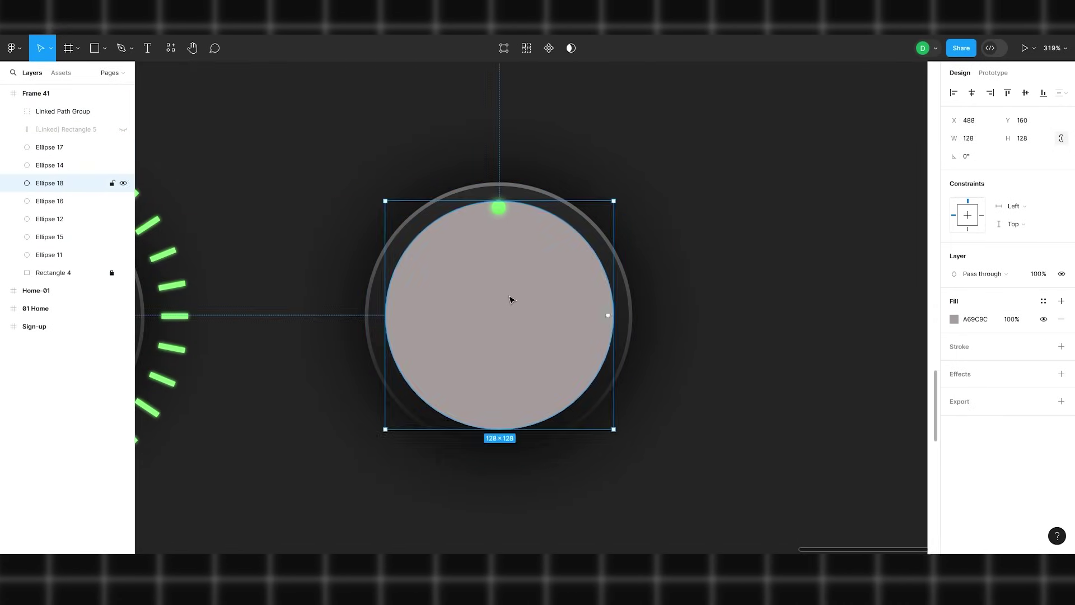
- Place the green dot on the new circle's upper edge and repeat it along the circle as a linked path
{"action": "left_click", "coordinate": [498, 207]}
{"action": "scroll", "coordinate": [553, 233], "scroll_direction": "up", "scroll_amount": 2}
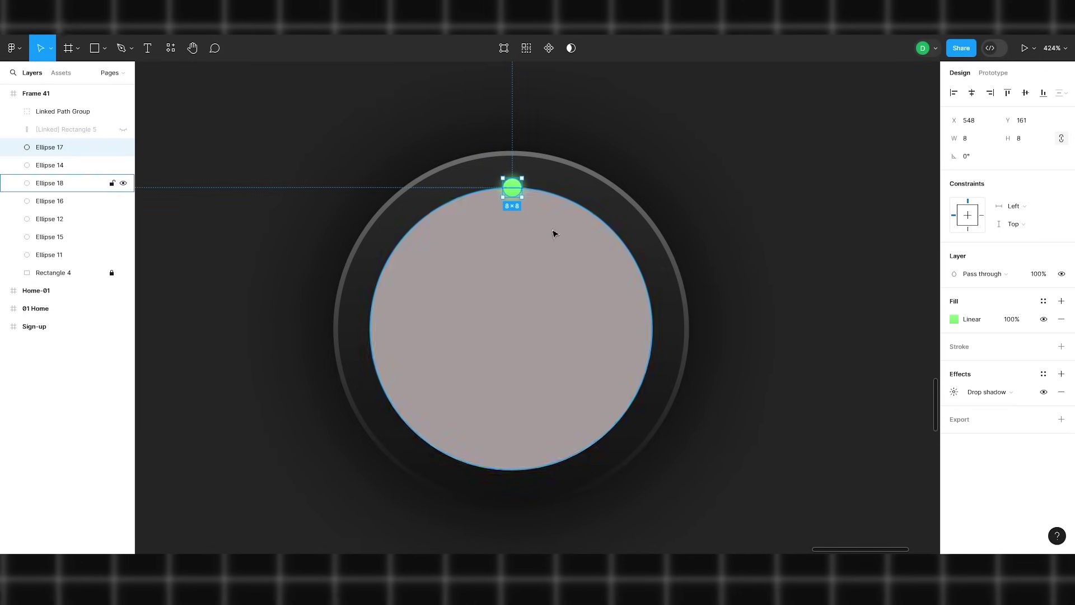
{"action": "left_click", "coordinate": [553, 233], "text": "shift"}
{"action": "left_click", "coordinate": [11, 48]}
{"action": "mouse_move", "coordinate": [48, 223]}
{"action": "left_click", "coordinate": [148, 235]}
{"action": "left_click", "coordinate": [707, 418]}
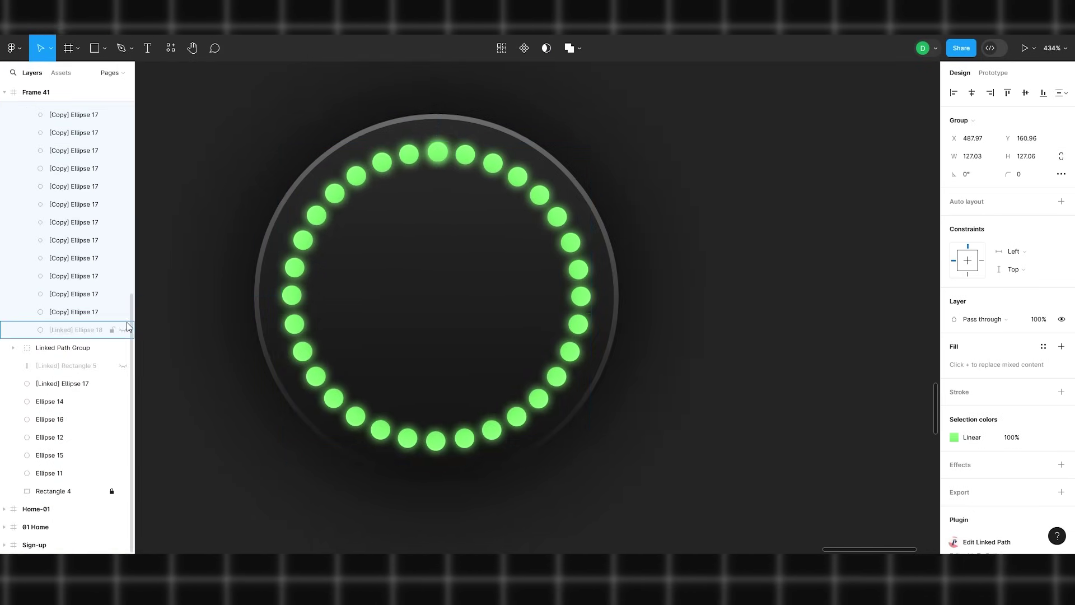
- Delete surplus copies of the green dot from the Linked Path Group
{"action": "left_click", "coordinate": [73, 147]}
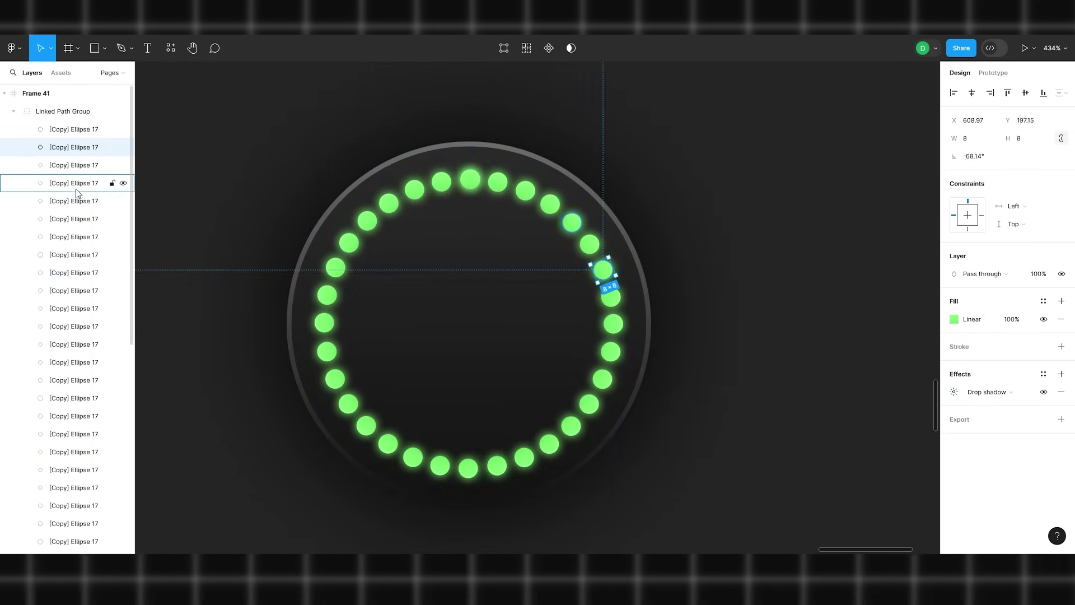
{"action": "left_click", "coordinate": [73, 336]}
{"action": "key", "text": "Delete"}
{"action": "left_click", "coordinate": [89, 340]}
{"action": "key", "text": "Delete"}
{"action": "scroll", "coordinate": [578, 290], "scroll_direction": "down", "scroll_amount": 3}
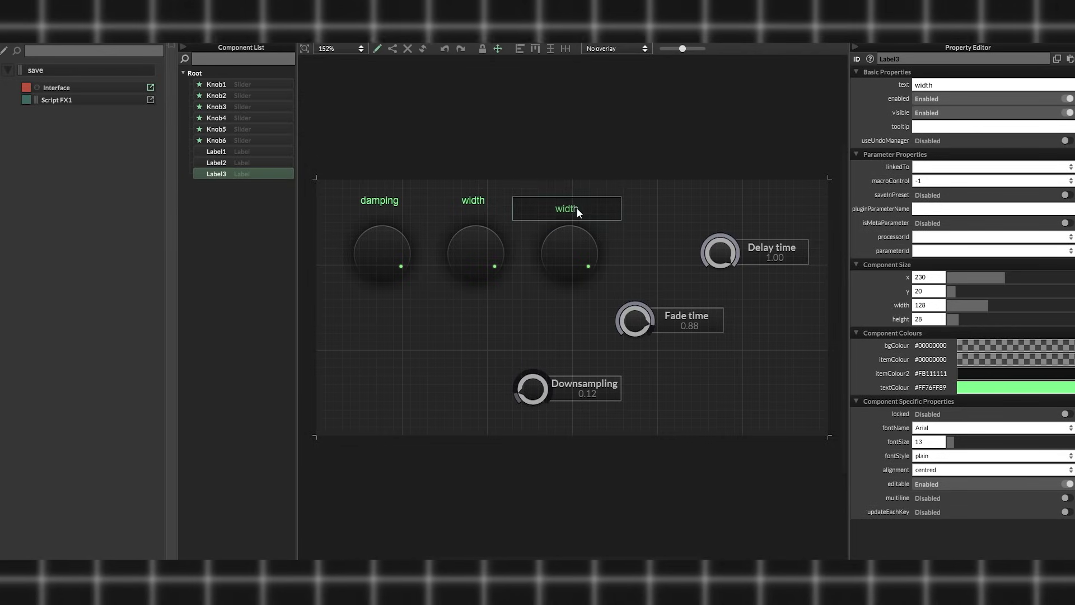
- In HISE, set the third knob's label text to "size" and select the delay time label above the fourth knob
{"action": "type", "text": "size"}
{"action": "key", "text": "Return"}
{"action": "left_click", "coordinate": [657, 197]}
{"action": "scroll", "coordinate": [657, 197], "scroll_direction": "down", "scroll_amount": 3}
{"action": "left_click_drag", "start_coordinate": [620, 357], "coordinate": [432, 375]}
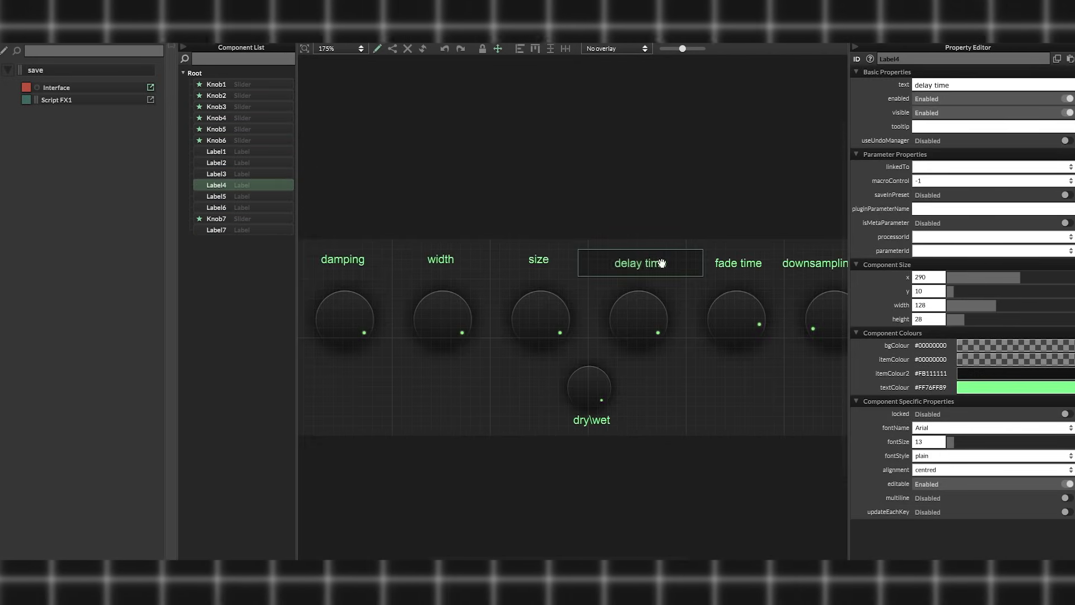
{"action": "left_click", "coordinate": [676, 261]}
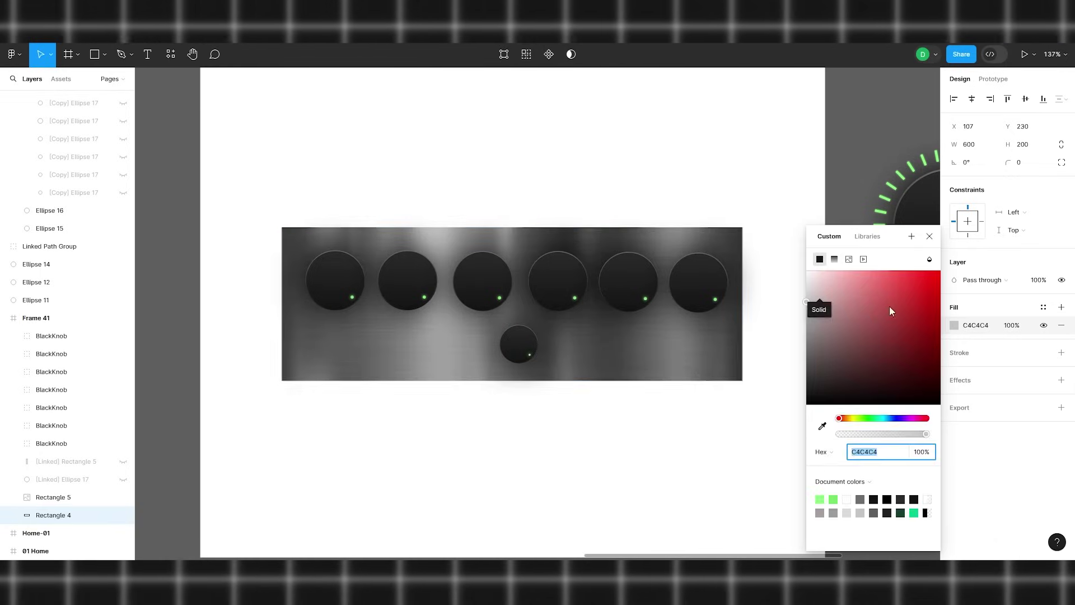
- In Figma, open the blend mode options for Rectangle 5's image fill behind the knobs
{"action": "key", "text": "Escape"}
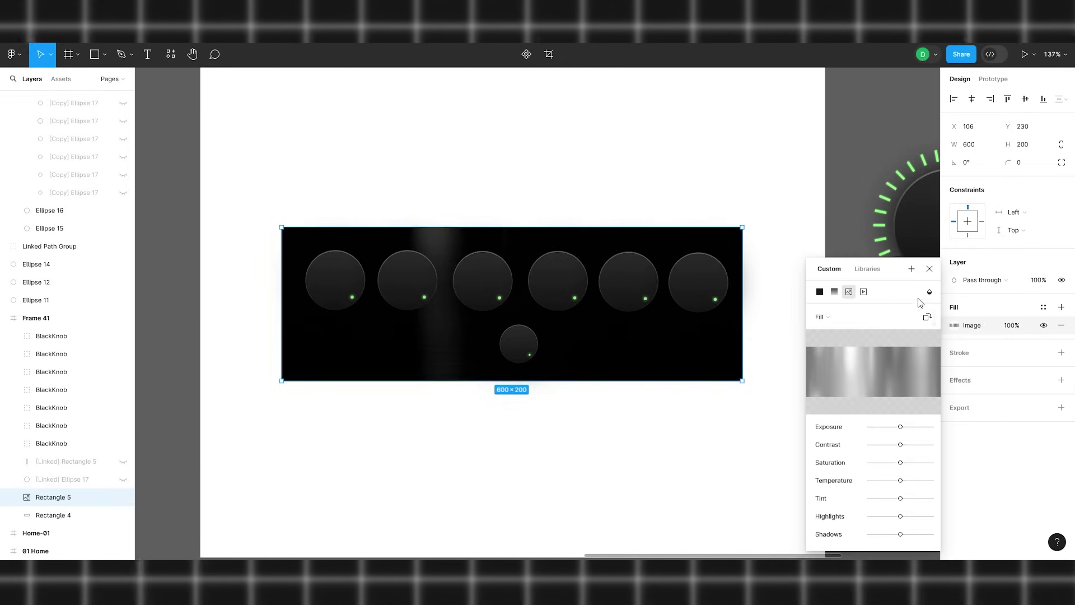
{"action": "left_click", "coordinate": [929, 292]}
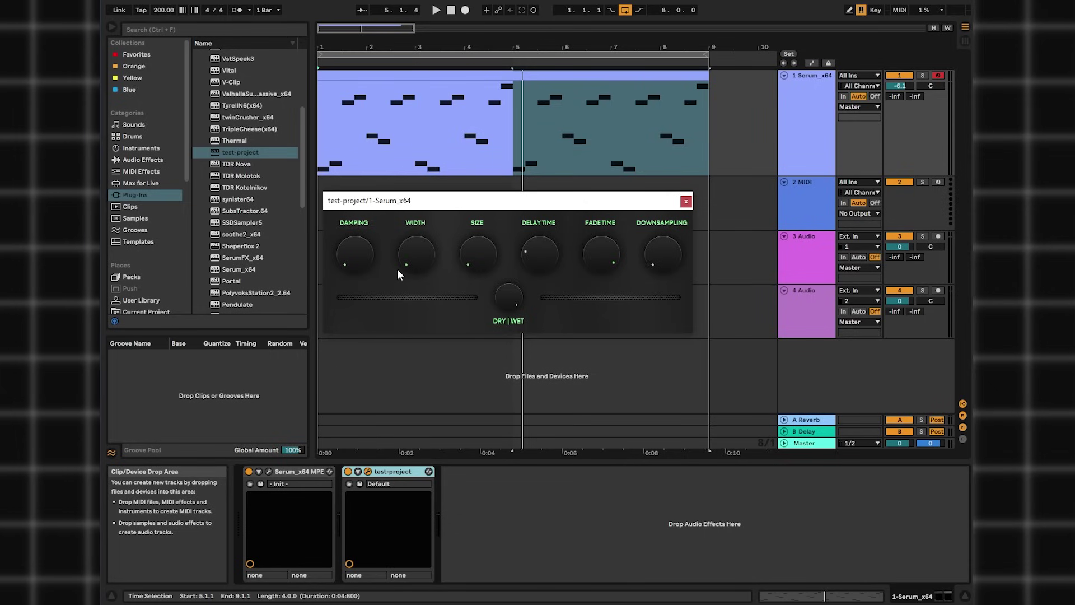
- In Ableton Live, turn up the test-project plugin's Damping and Size knobs and set Width to 0.73
{"action": "left_click_drag", "start_coordinate": [353, 257], "coordinate": [360, 161]}
{"action": "left_click_drag", "start_coordinate": [405, 254], "coordinate": [429, 179]}
{"action": "left_click_drag", "start_coordinate": [462, 254], "coordinate": [496, 135]}
{"action": "left_click_drag", "start_coordinate": [412, 260], "coordinate": [412, 249]}
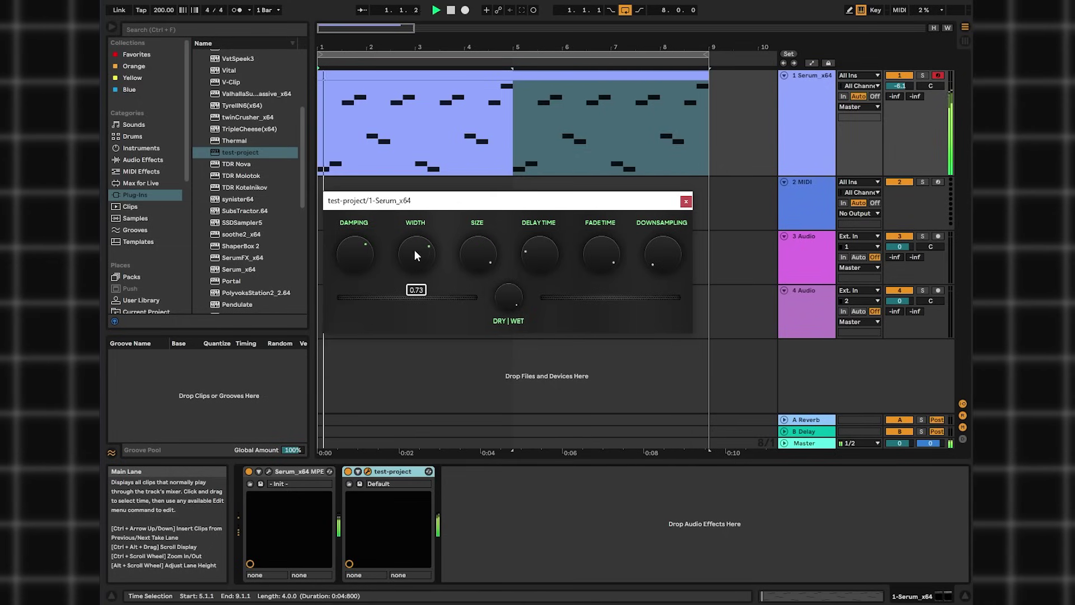
- During playback, set the plugin's Delay Time to 0.29 and Downsampling to 0.15, and adjust the DRY | WET knob
{"action": "left_click_drag", "start_coordinate": [539, 257], "coordinate": [536, 250]}
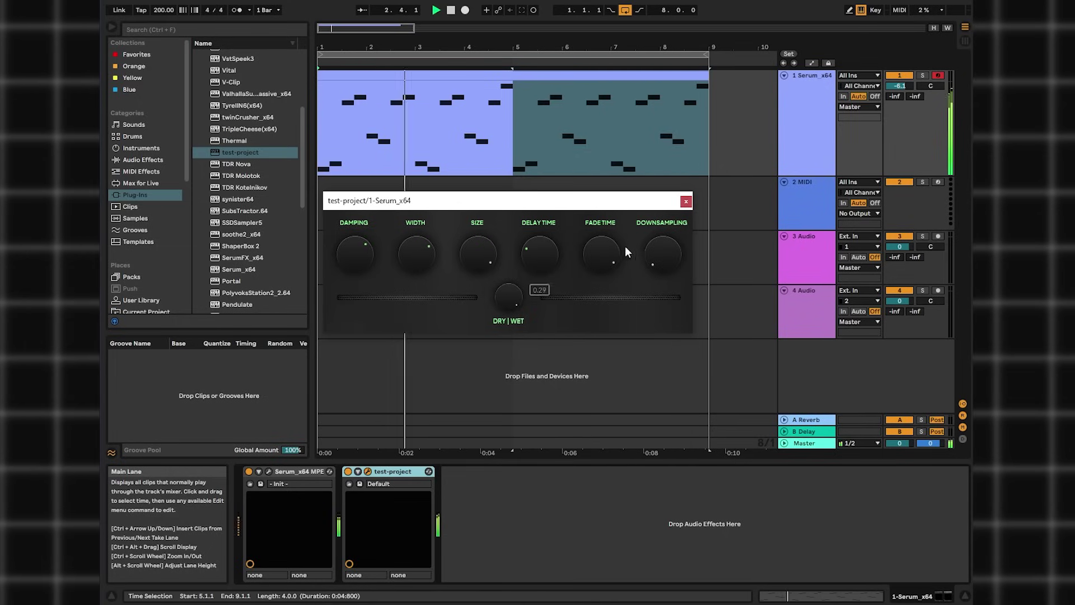
{"action": "mouse_move", "coordinate": [660, 260]}
{"action": "left_mouse_down"}
{"action": "mouse_move", "coordinate": [664, 234]}
{"action": "mouse_move", "coordinate": [663, 250]}
{"action": "left_mouse_up"}
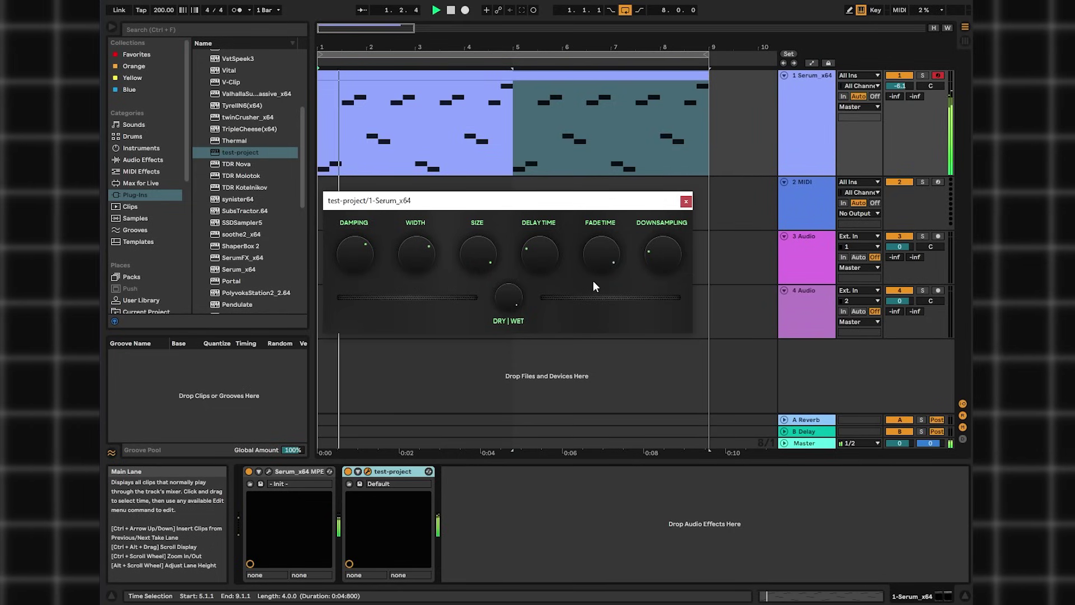
{"action": "left_click_drag", "start_coordinate": [502, 295], "coordinate": [531, 303]}
{"action": "mouse_move", "coordinate": [669, 257]}
{"action": "left_mouse_down"}
{"action": "mouse_move", "coordinate": [666, 244]}
{"action": "mouse_move", "coordinate": [659, 271]}
{"action": "left_mouse_up"}
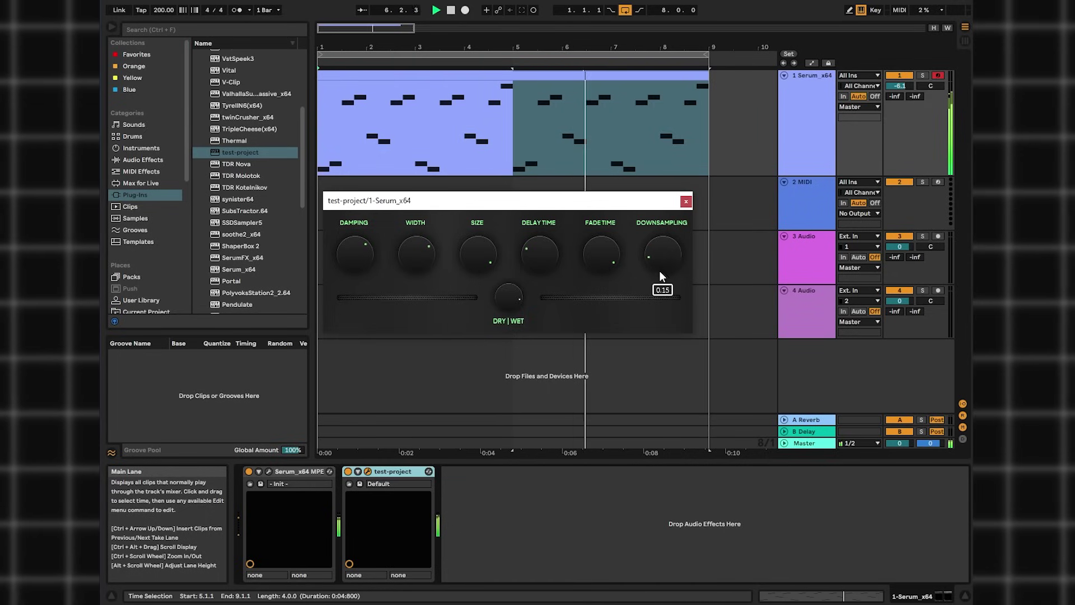